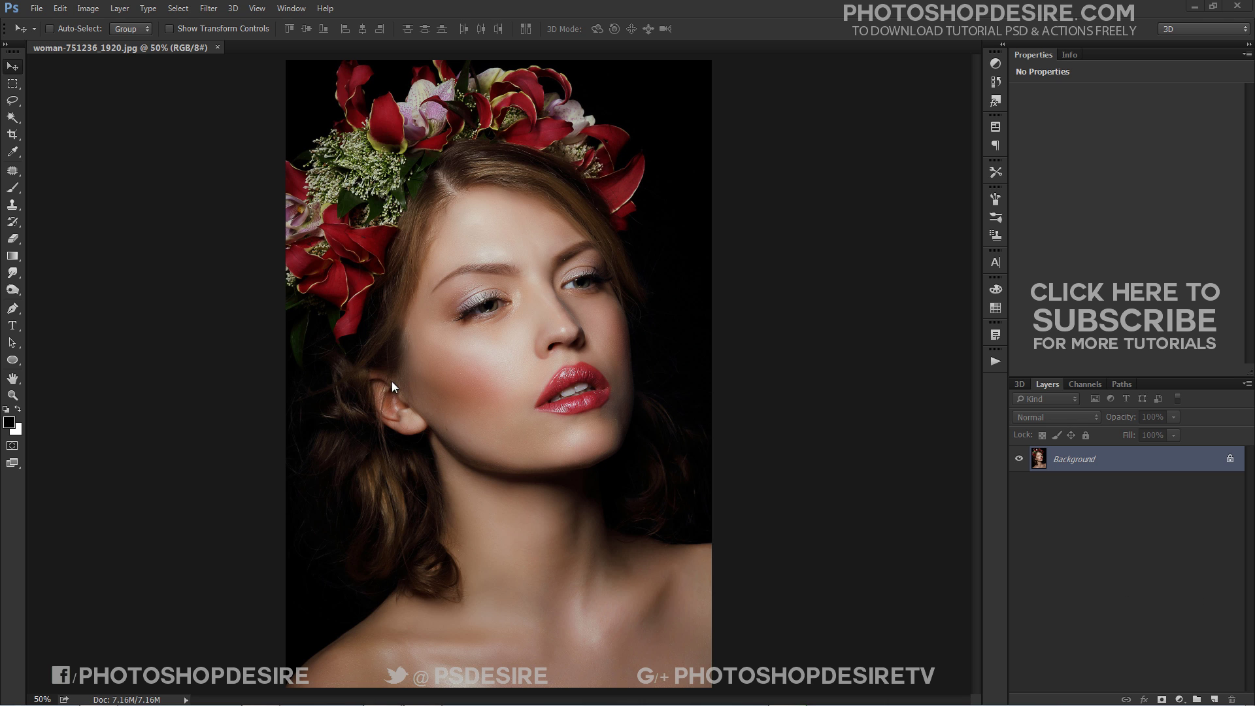
# - Select the portrait's skin areas with Color Range, using Skin Tones and a fuzziness of 200
pyautogui.click(186, 9)
pyautogui.click(214, 130)
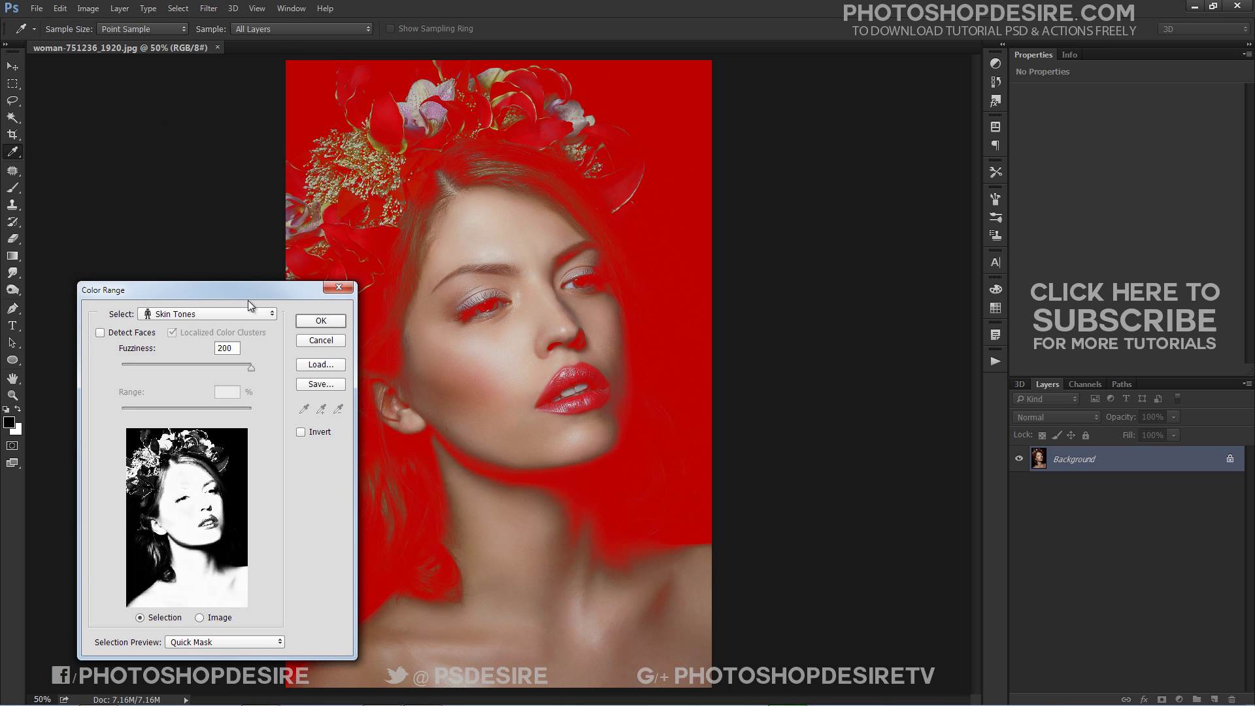
pyautogui.moveTo(255, 291); pyautogui.dragTo(865, 144)
pyautogui.click(865, 168)
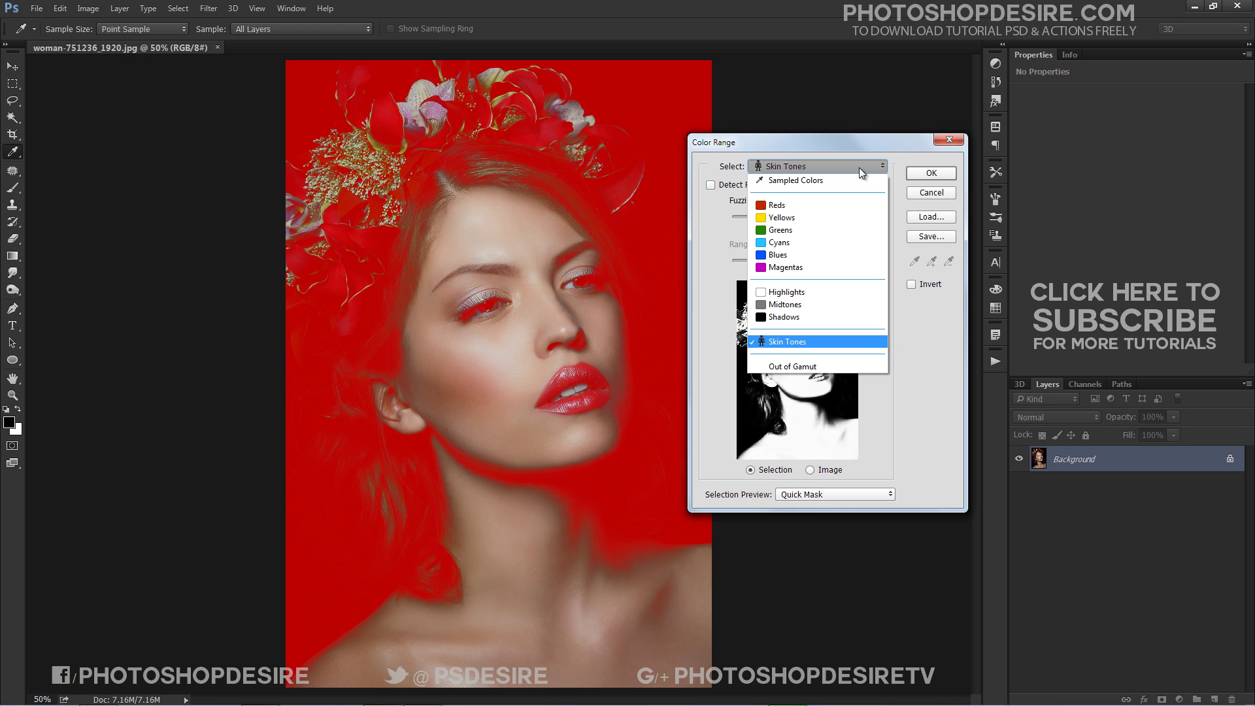
pyautogui.click(848, 181)
pyautogui.click(838, 162)
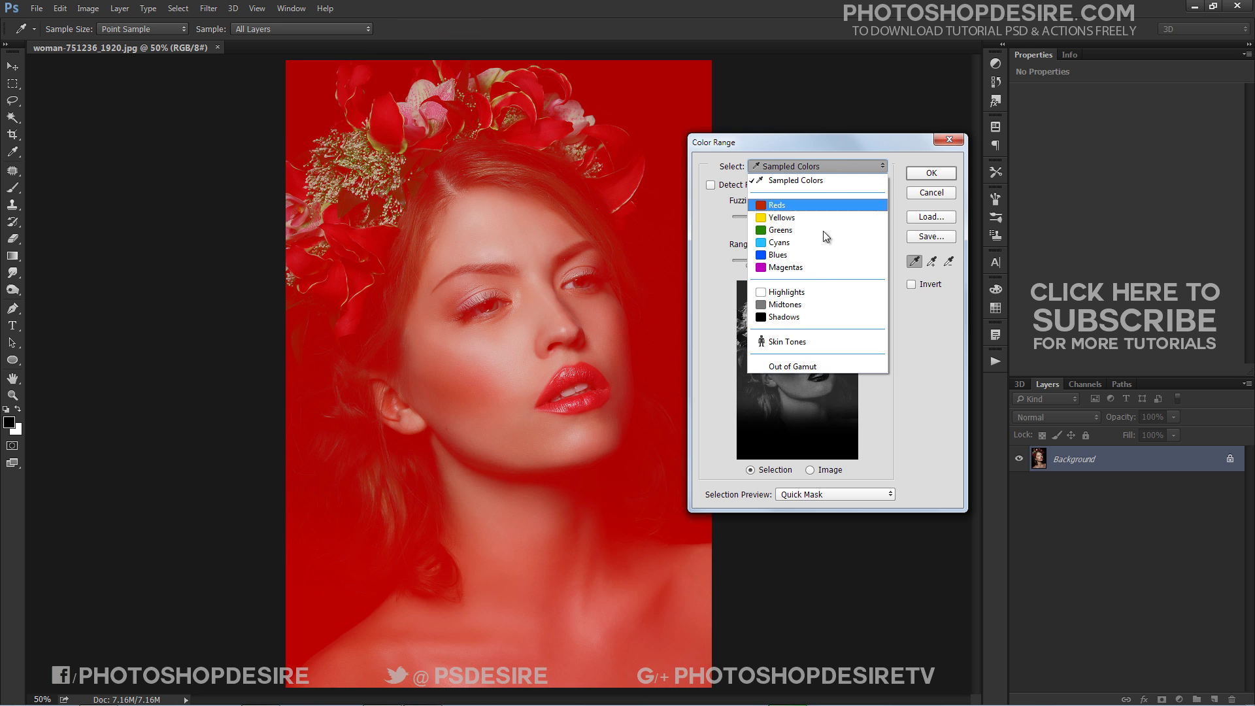
pyautogui.click(841, 340)
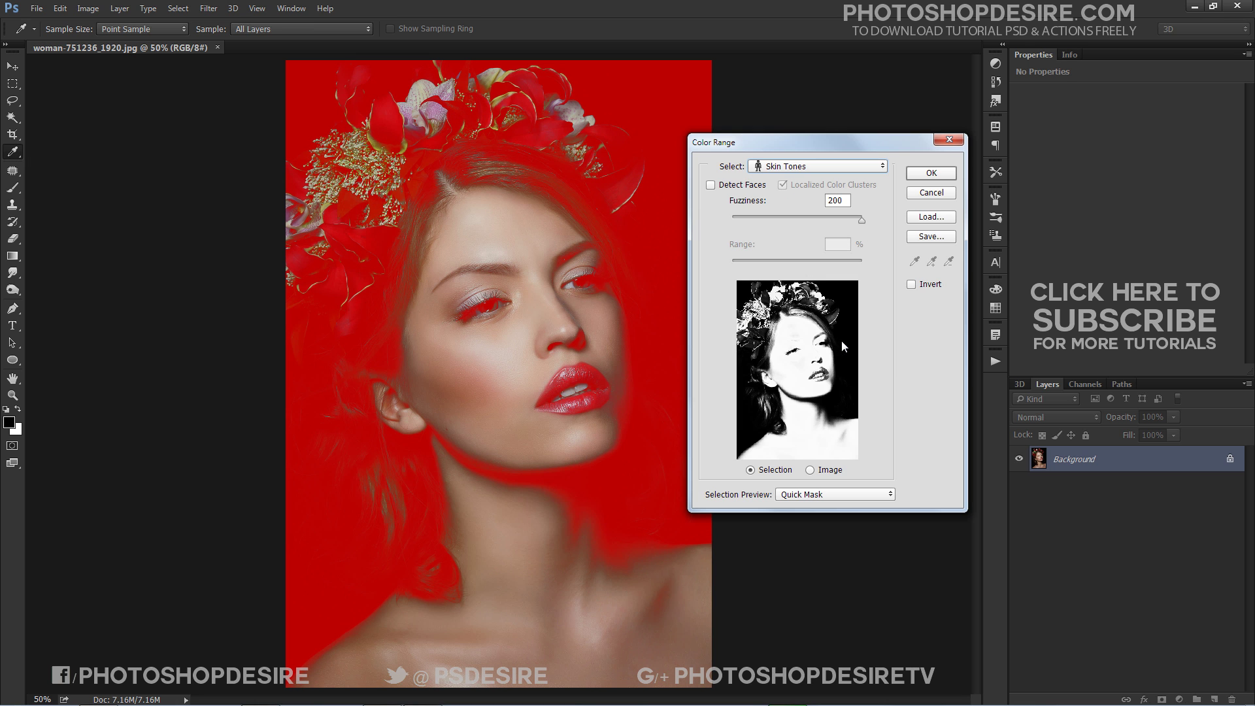
pyautogui.moveTo(861, 218); pyautogui.dragTo(876, 241)
pyautogui.click(935, 178)
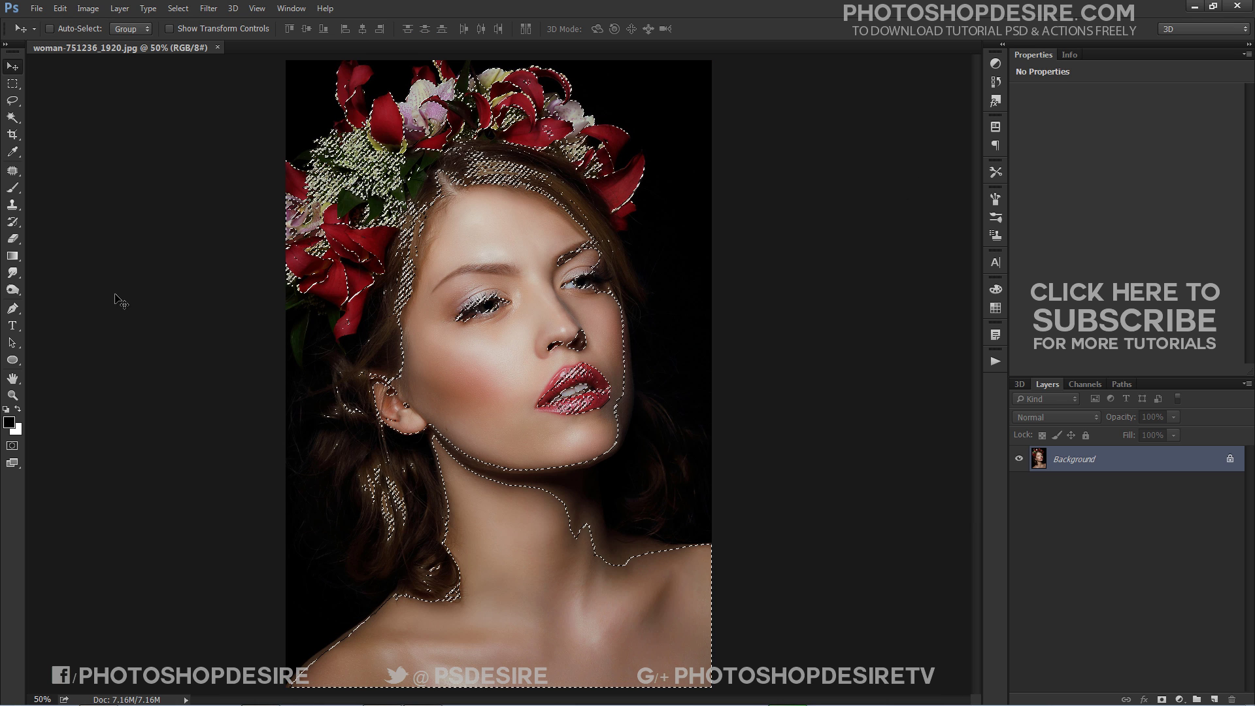
# - Save the selection as a new channel named "skin" and deselect it
pyautogui.click(178, 8)
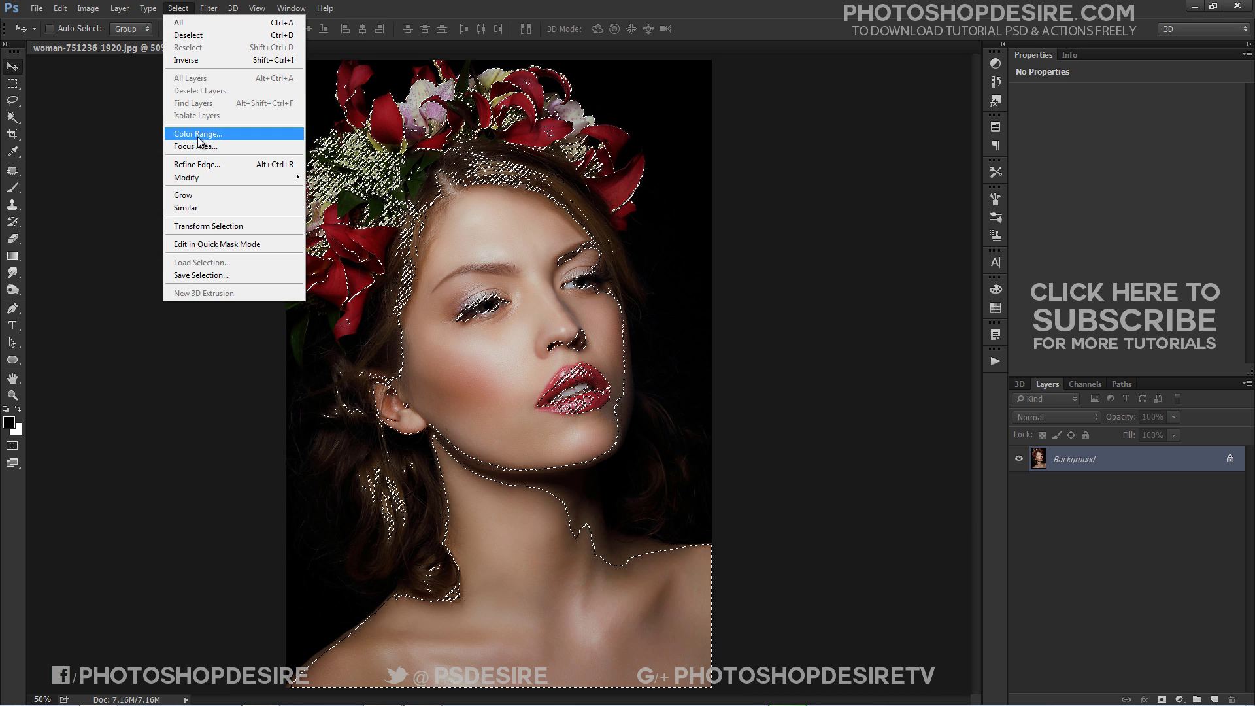
pyautogui.click(256, 276)
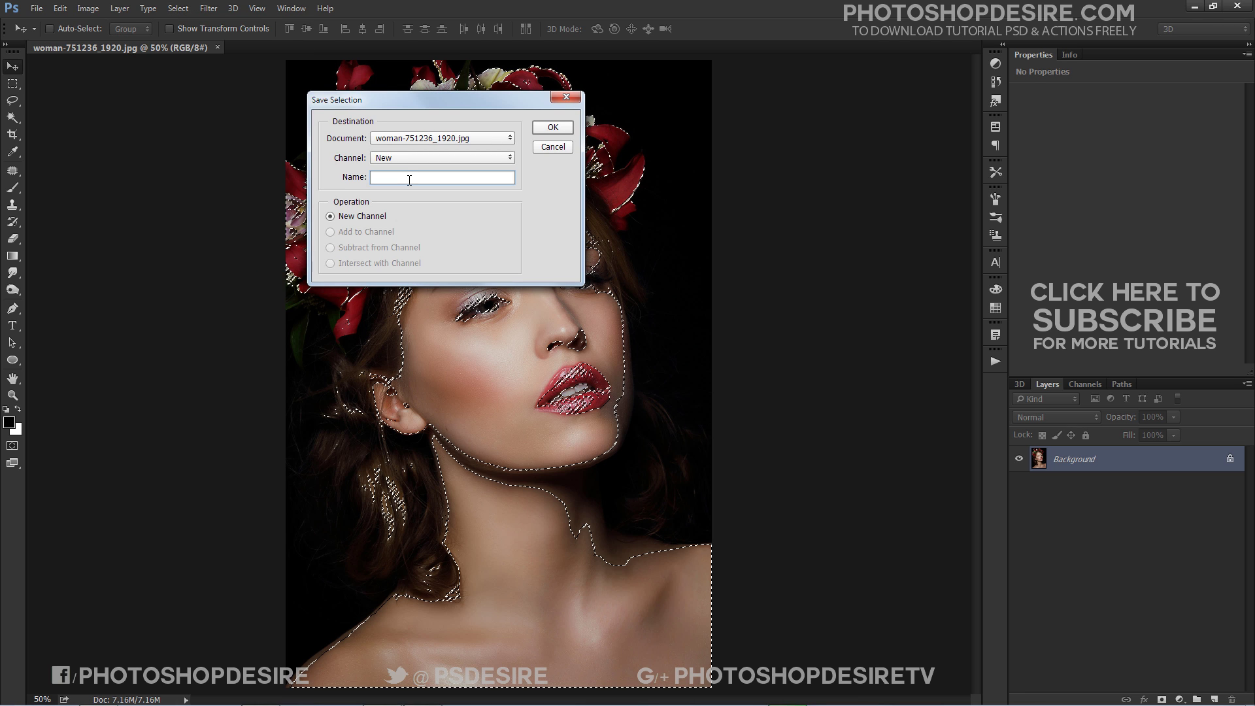
pyautogui.write('skin')
pyautogui.click(549, 126)
pyautogui.click(178, 8)
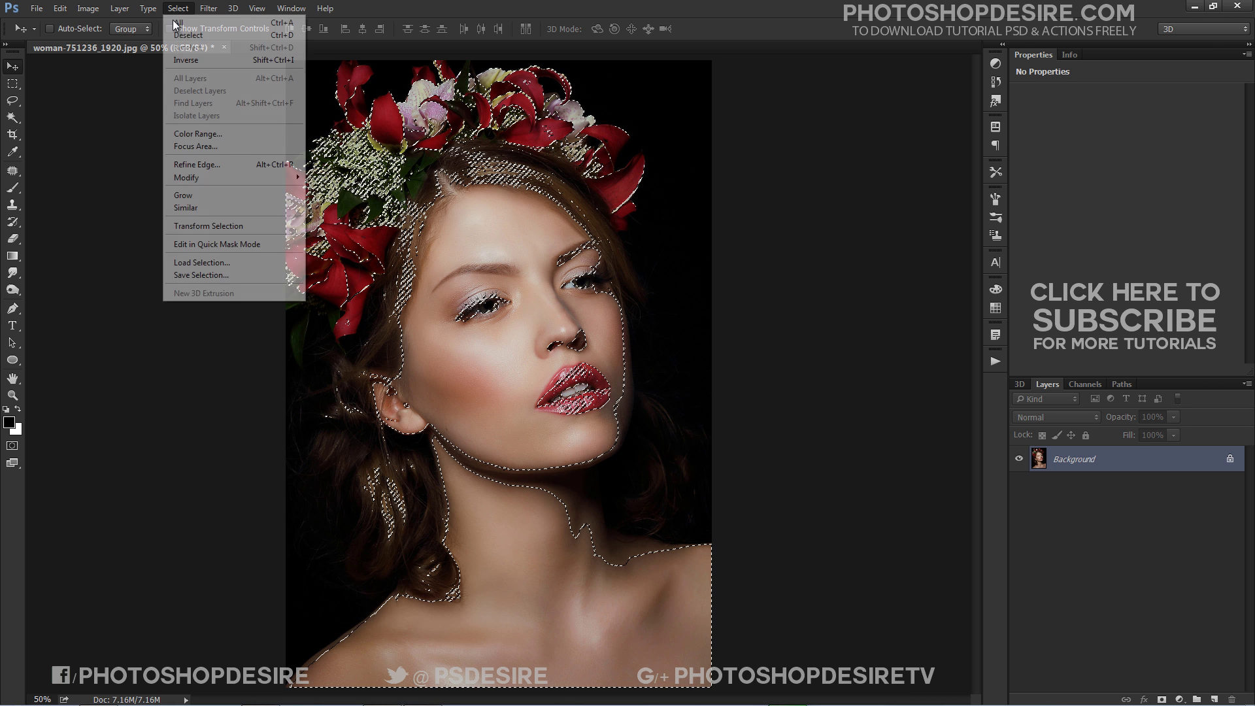
pyautogui.click(188, 35)
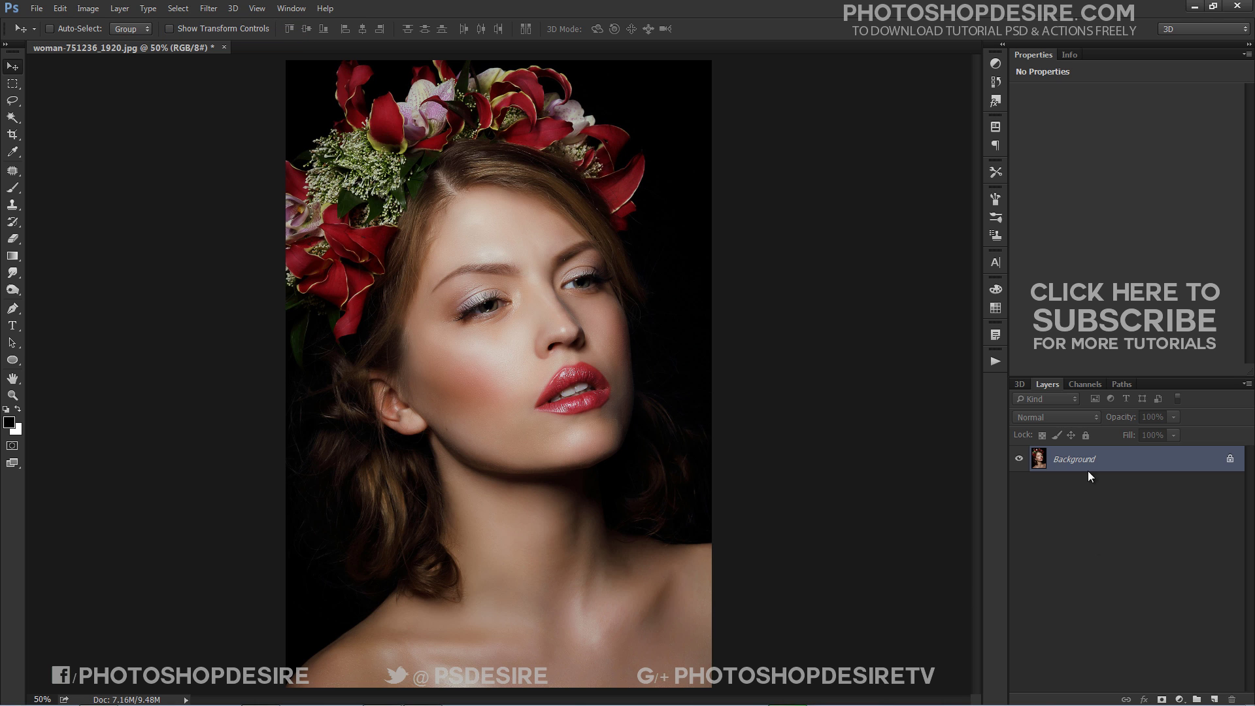
# - Add a Solid Color fill layer above the Background in white (ffffff)
pyautogui.click(1181, 697)
pyautogui.click(1170, 458)
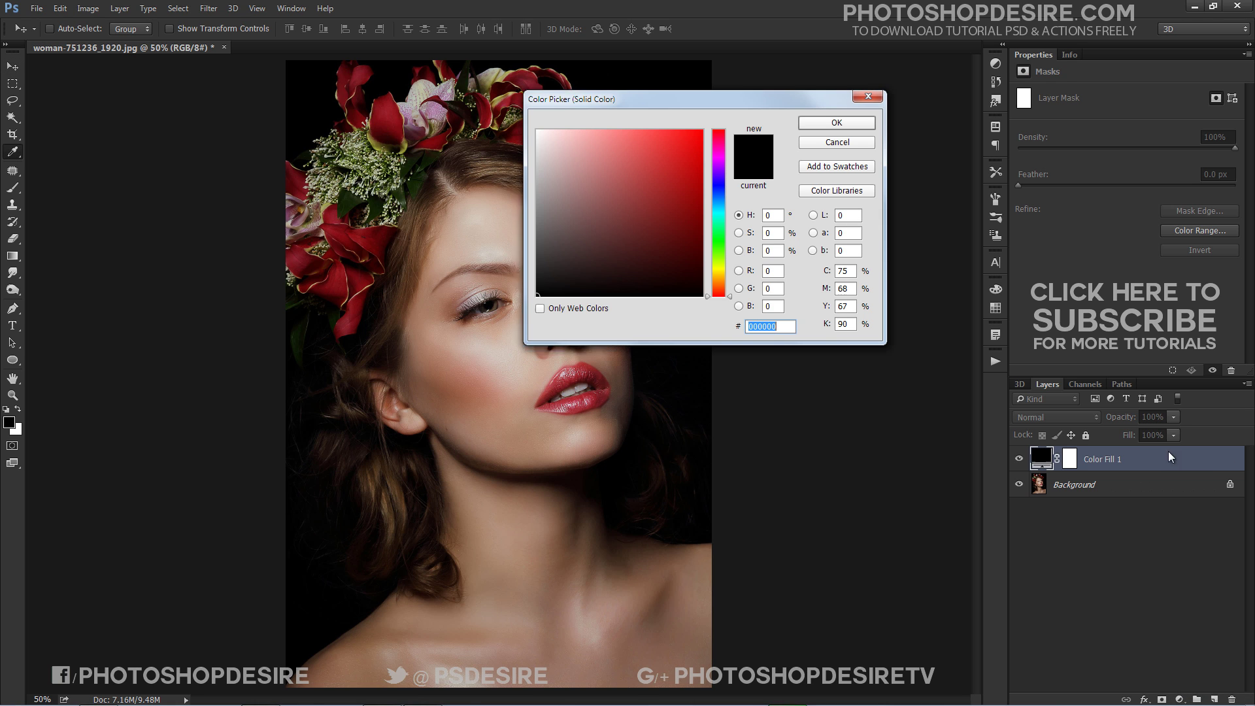
pyautogui.moveTo(605, 210); pyautogui.dragTo(512, 92)
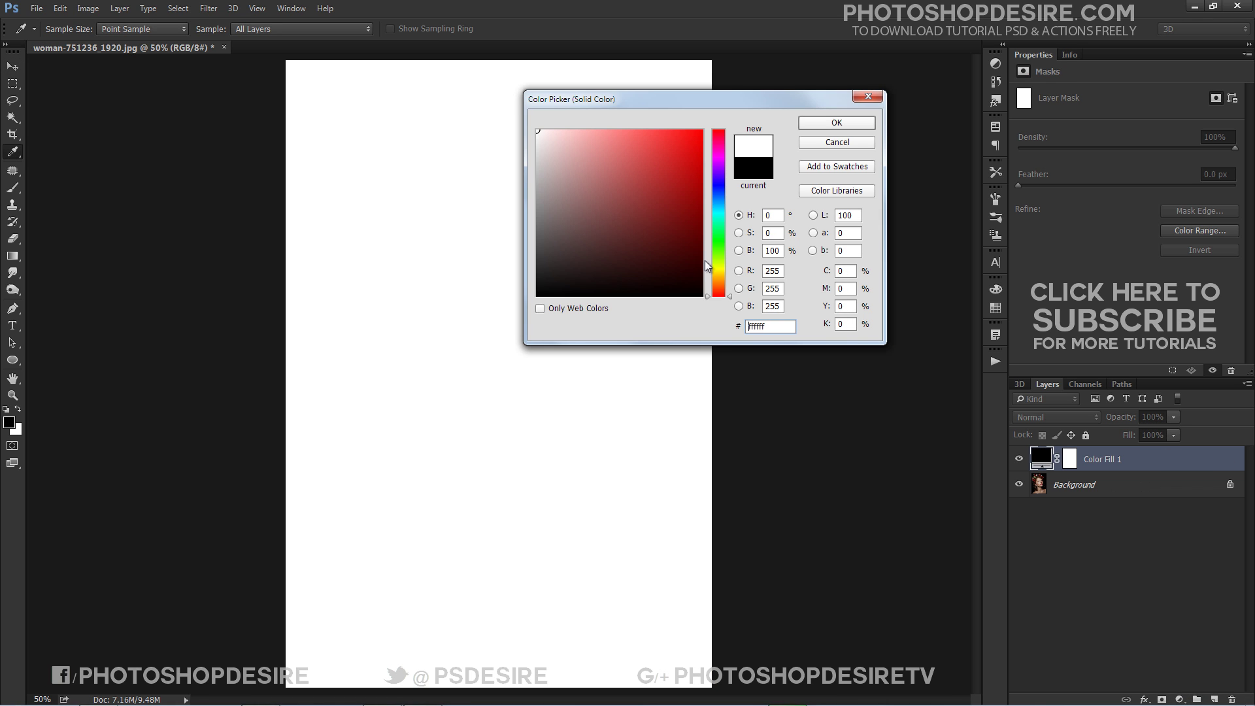
pyautogui.click(812, 122)
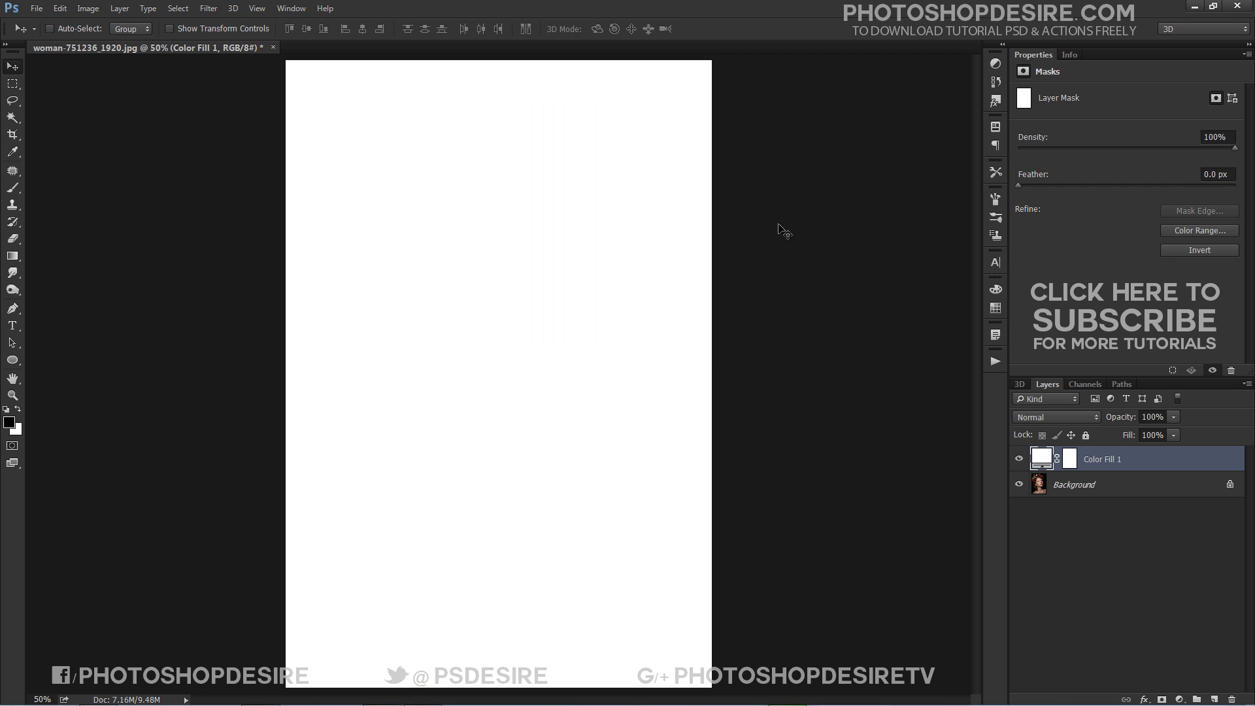
pyautogui.click(1096, 417)
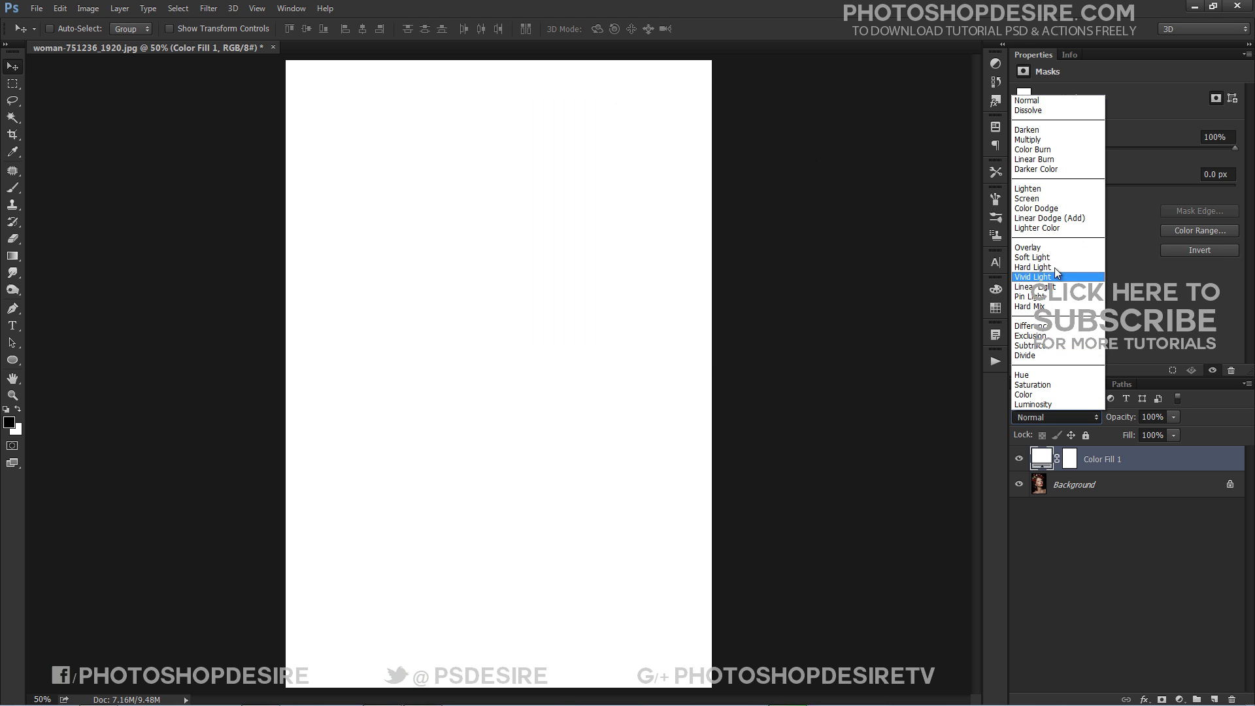
pyautogui.click(1053, 259)
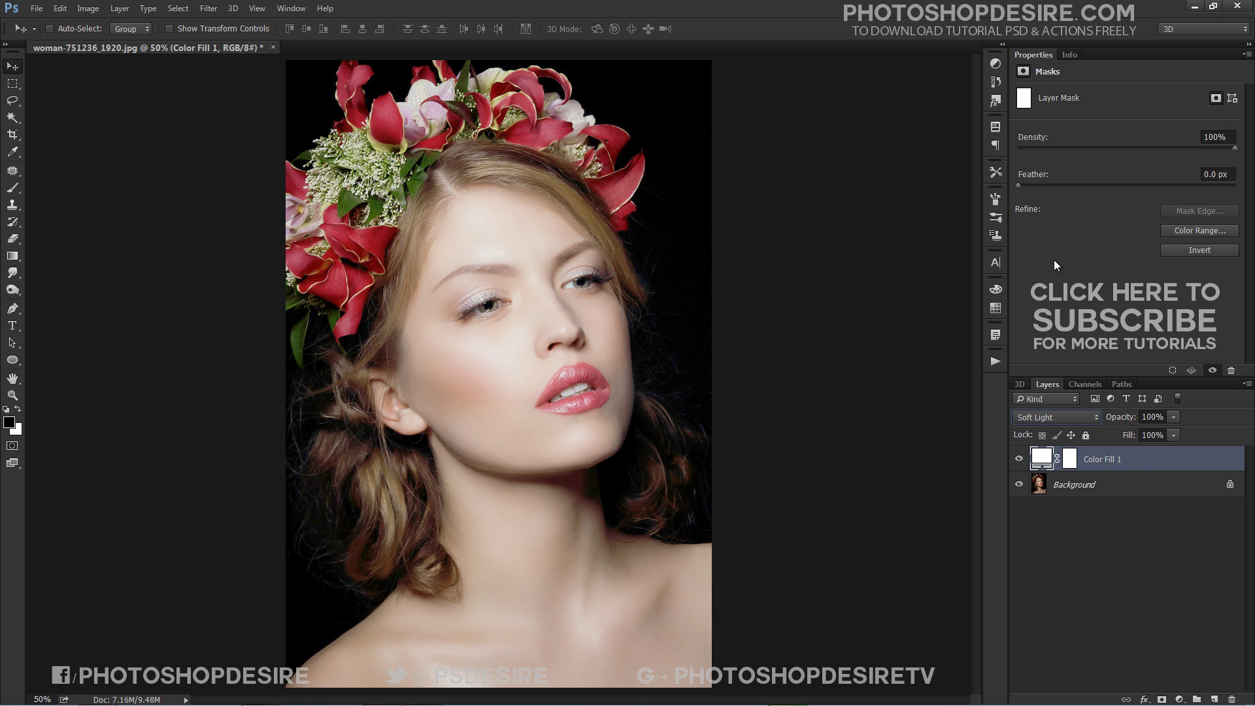
pyautogui.click(1072, 417)
pyautogui.click(1042, 100)
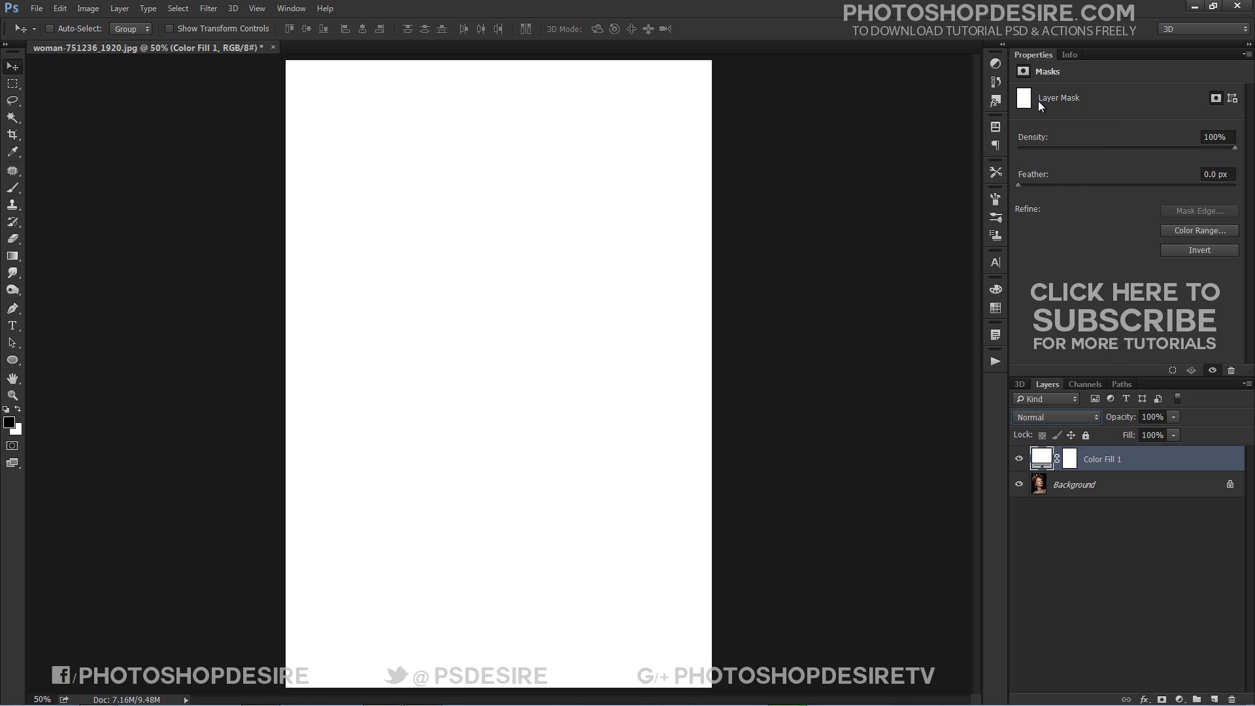
# - In the fill layer's Blend If settings, split the Underlying Layer black point to 0 / 223
pyautogui.doubleClick(1080, 459)
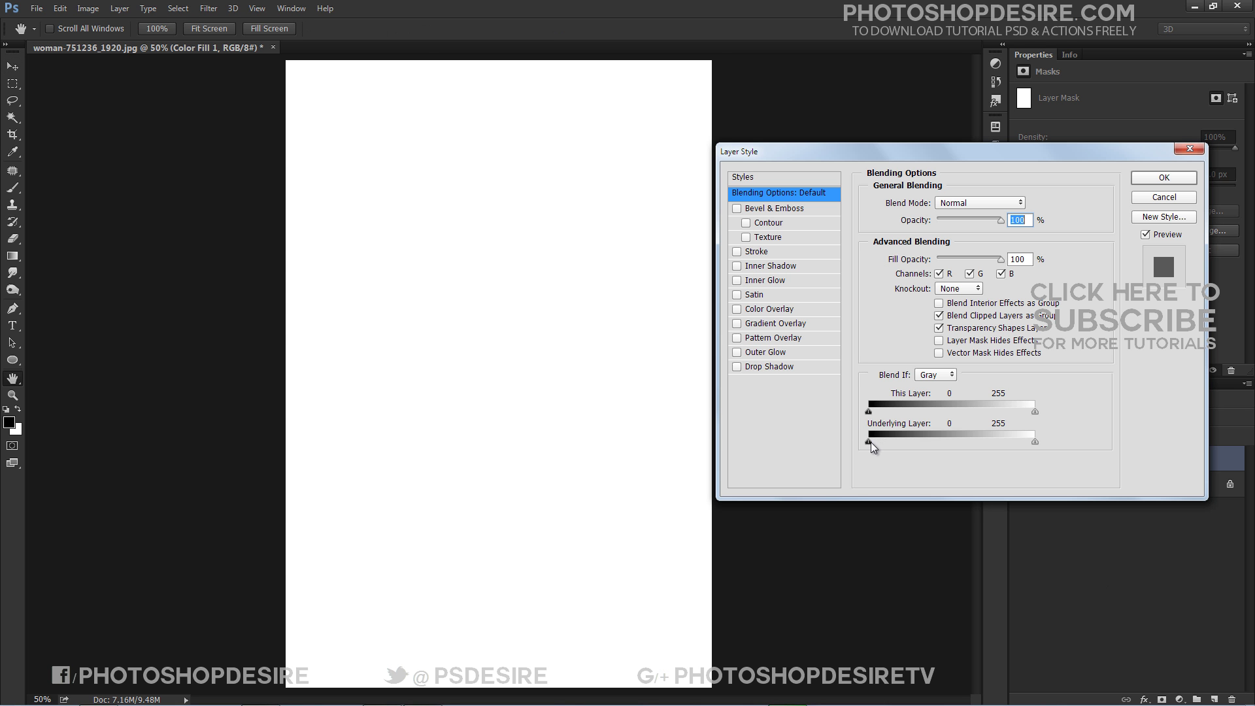
pyautogui.moveTo(871, 442); pyautogui.dragTo(1017, 460)
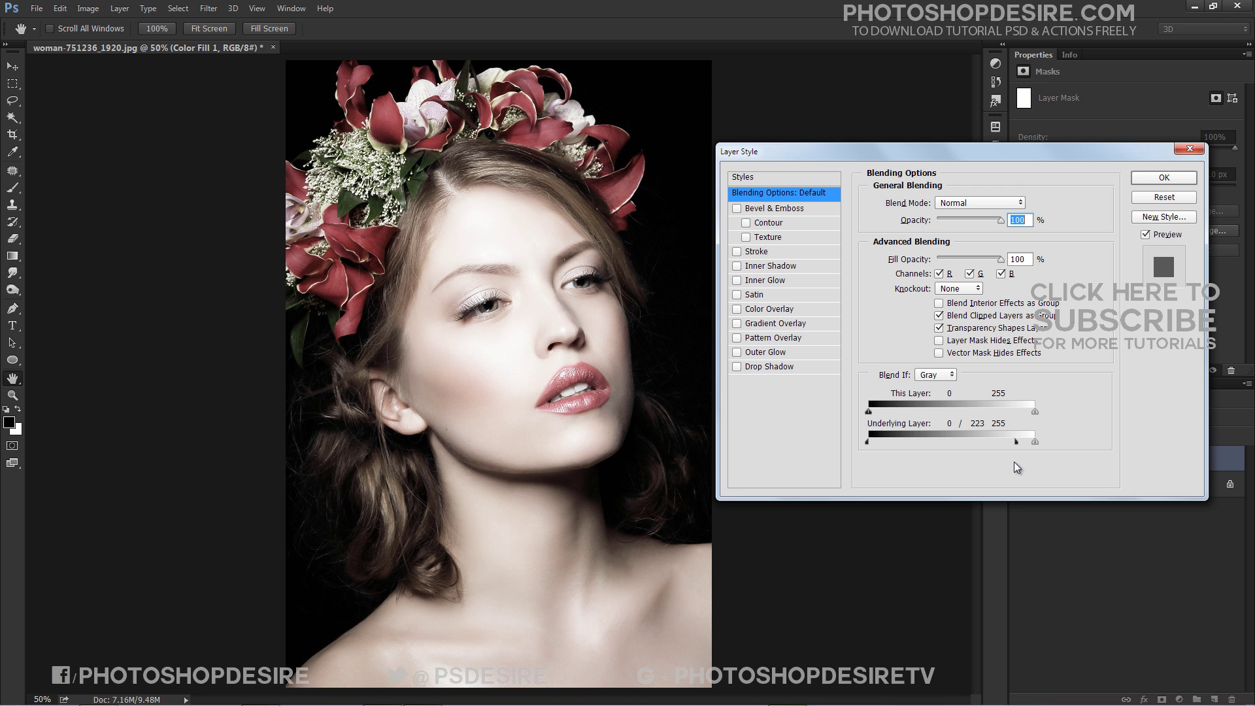
pyautogui.keyDown('alt'); pyautogui.moveTo(1014, 461); pyautogui.dragTo(1014, 461); pyautogui.keyUp('alt')
pyautogui.click(1164, 177)
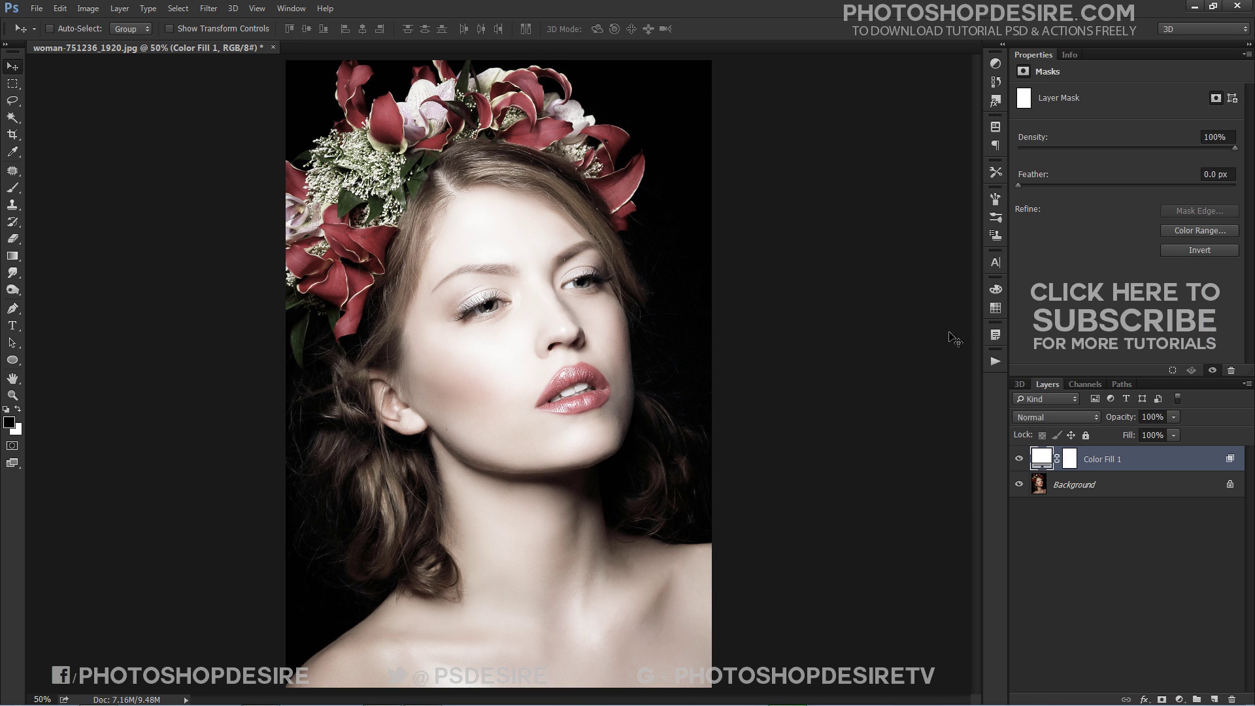
# - Set the white fill layer's blend mode to Soft Light and toggle its visibility to compare the effect
pyautogui.click(1077, 524)
pyautogui.click(1096, 464)
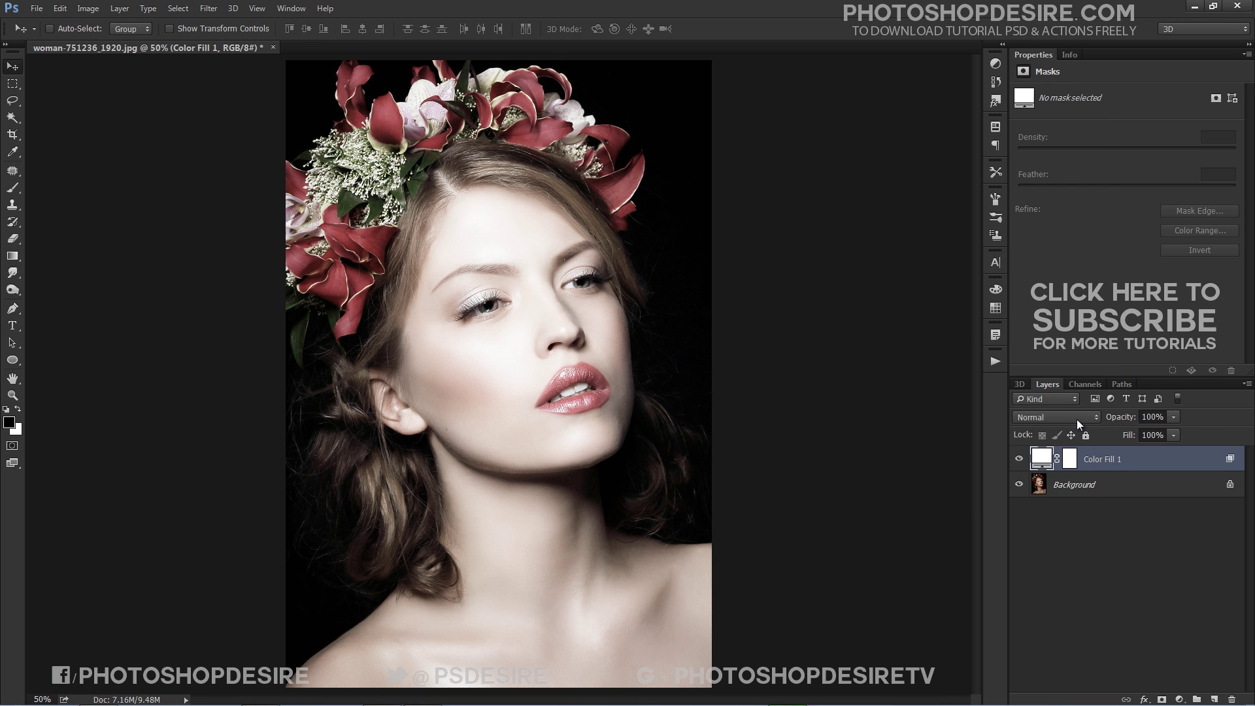
pyautogui.click(1076, 418)
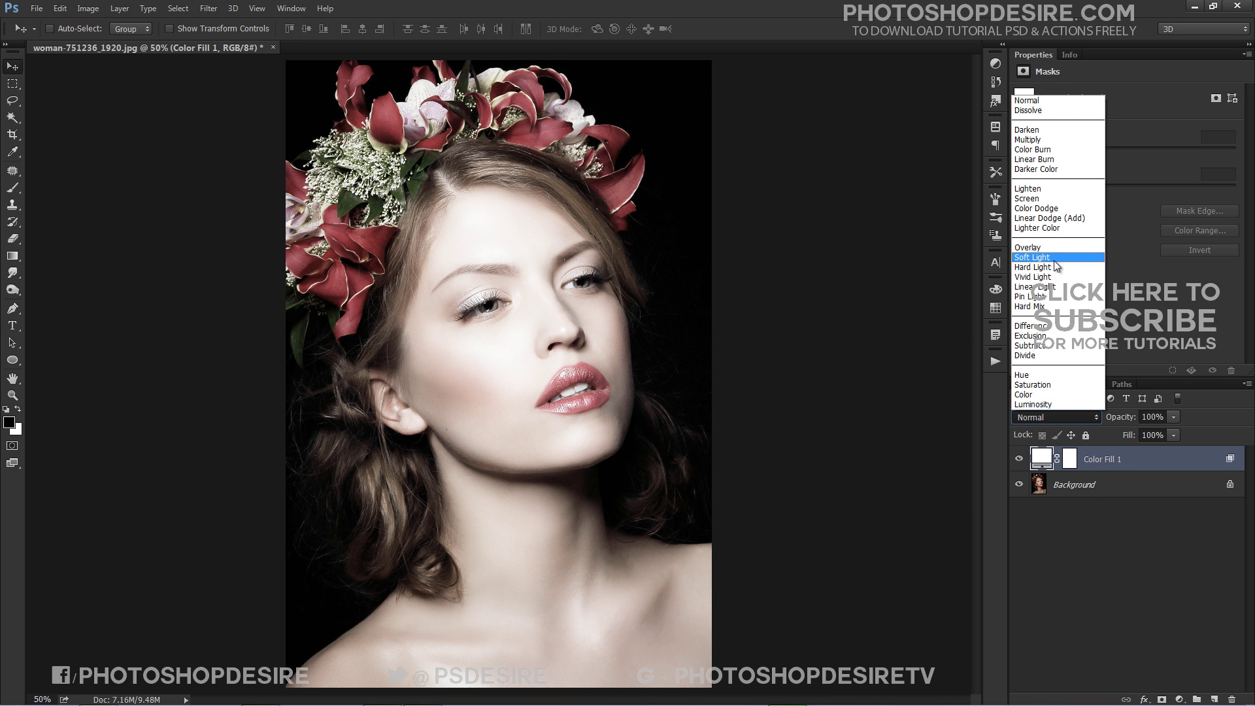
pyautogui.click(1040, 257)
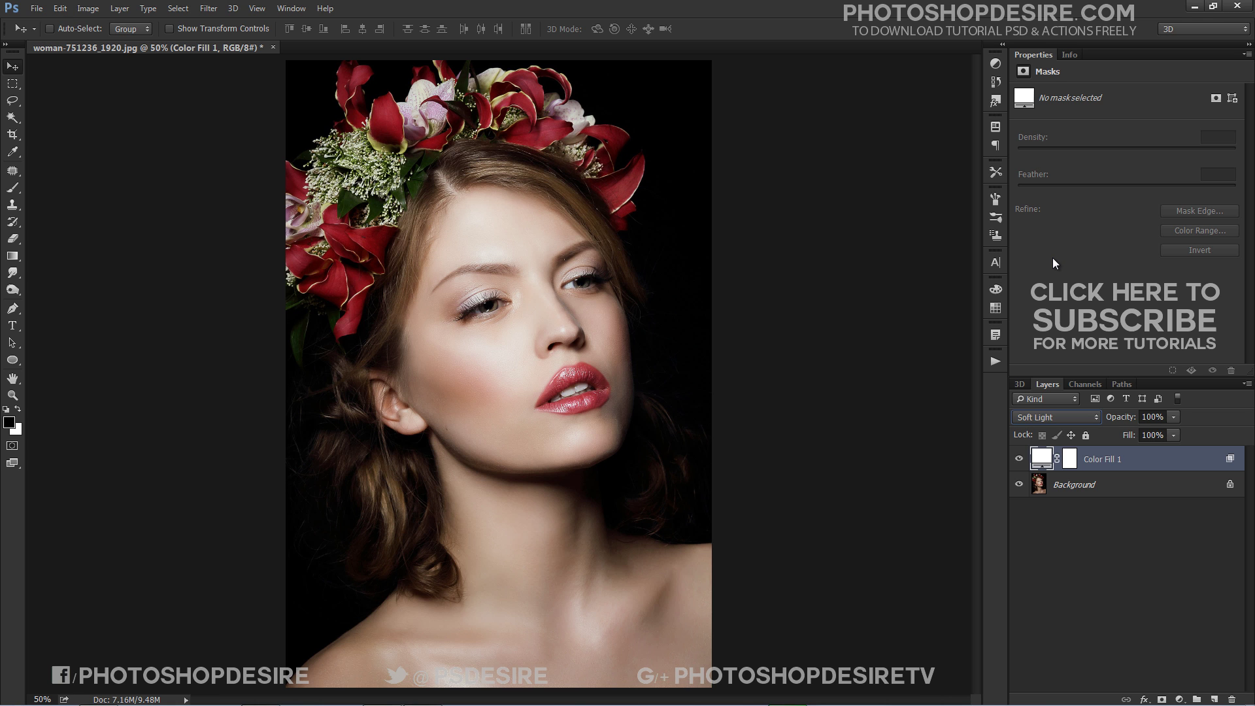
pyautogui.click(1019, 460)
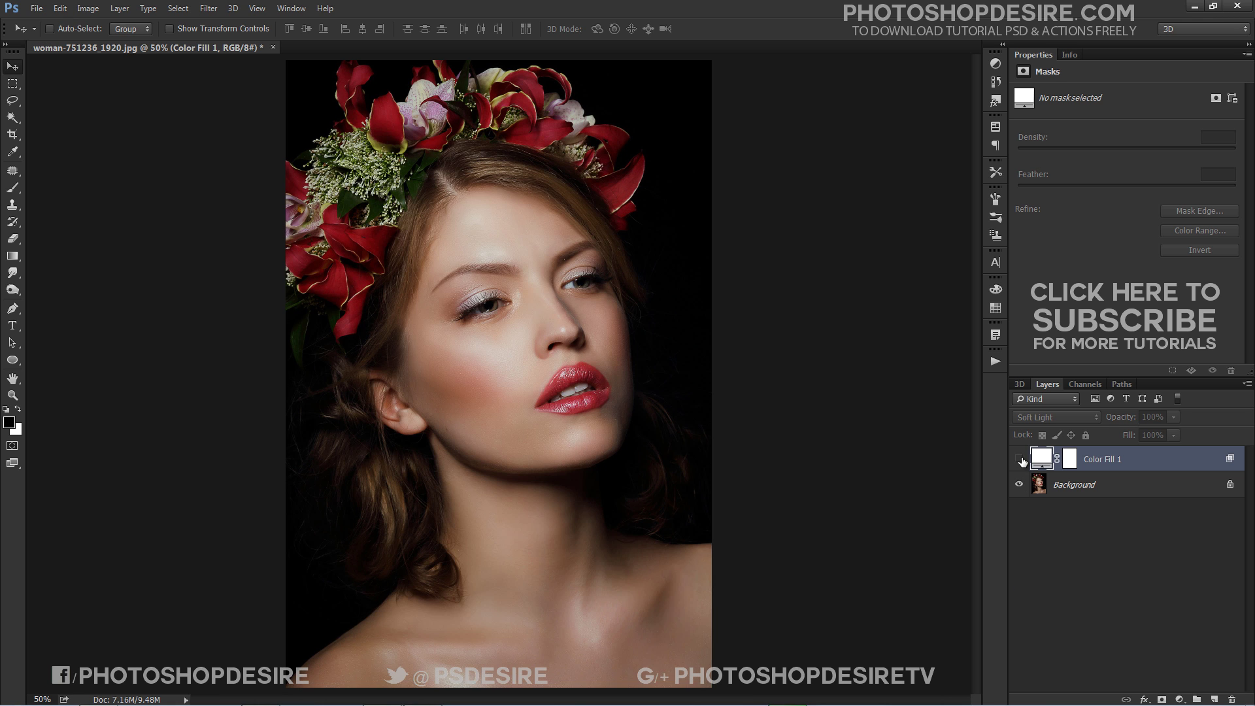
pyautogui.click(1019, 460)
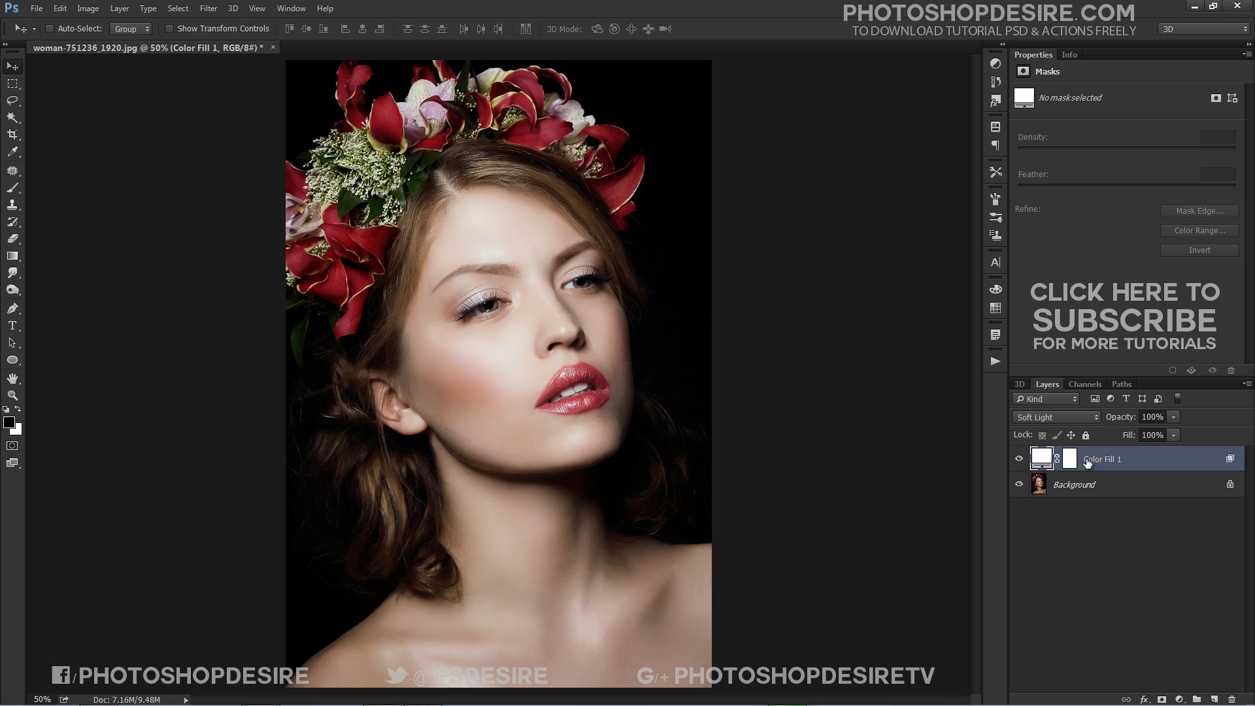
# - Duplicate the Soft Light white fill layer under the default name
pyautogui.rightClick(1086, 463)
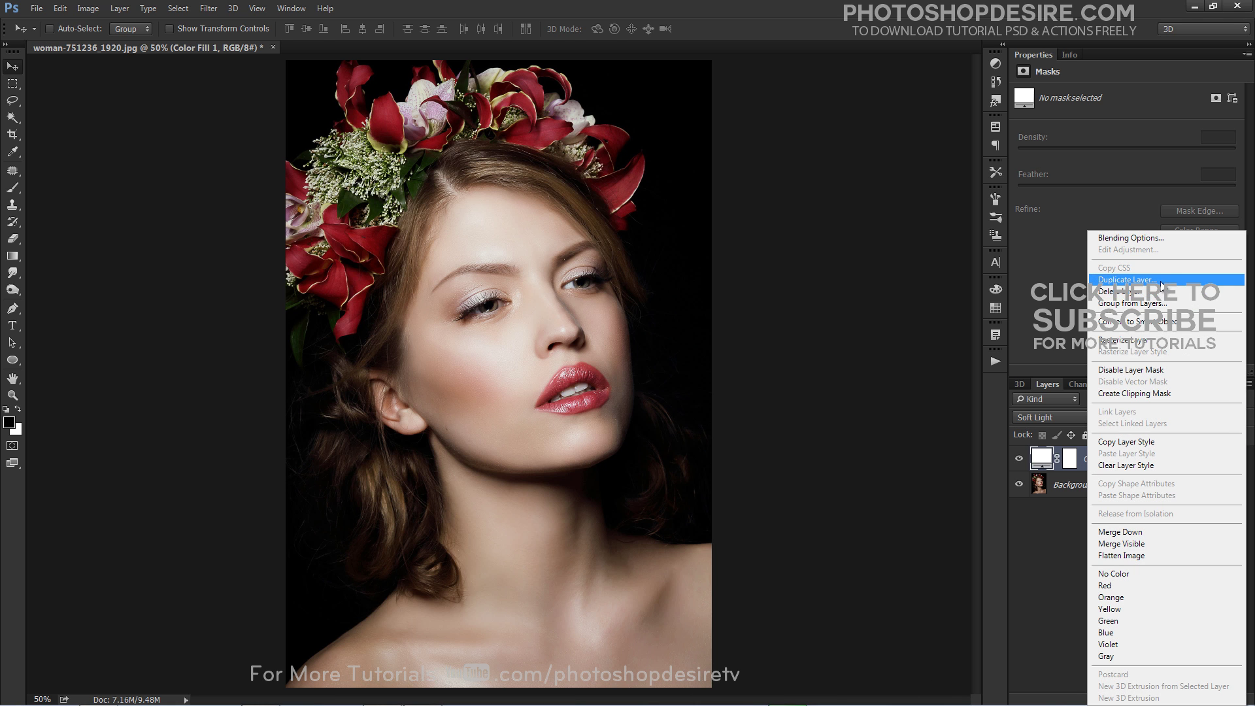
pyautogui.click(1127, 280)
pyautogui.click(572, 146)
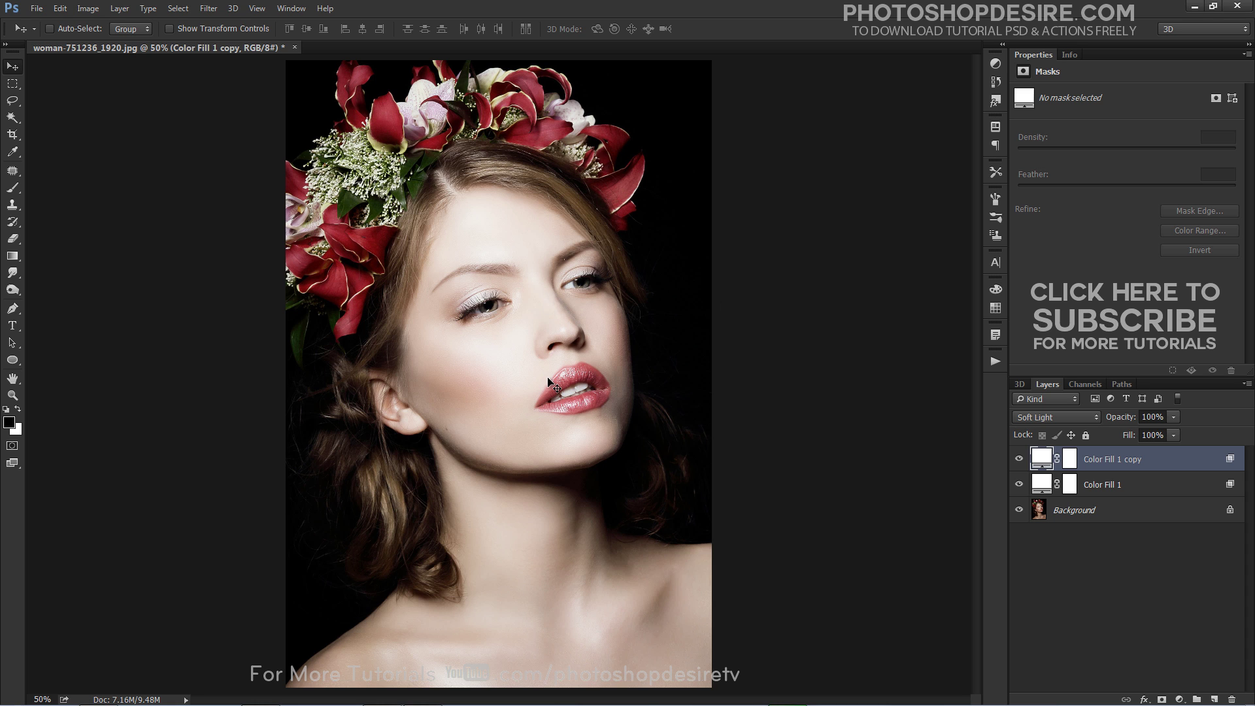
# - Group the two white fill layers with the default settings and toggle the group's visibility to compare the image
pyautogui.keyDown('shift'); pyautogui.click(1118, 483); pyautogui.keyUp('shift')
pyautogui.rightClick(1118, 482)
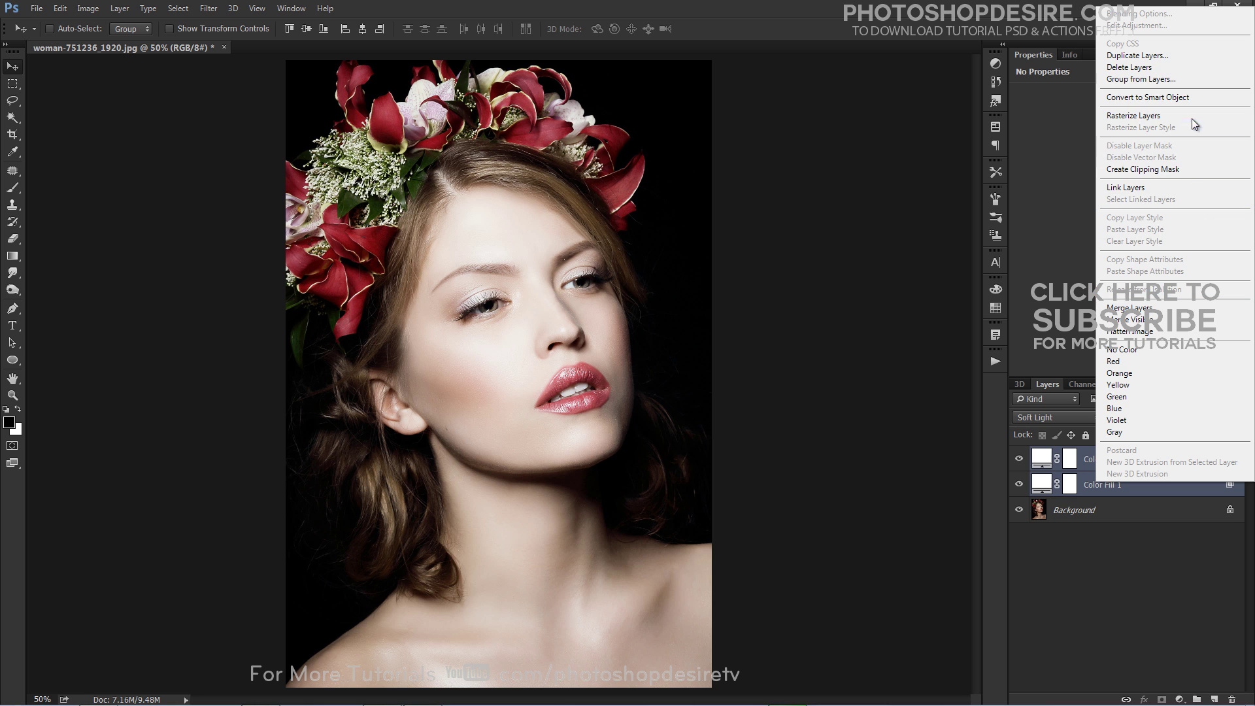
pyautogui.click(1186, 81)
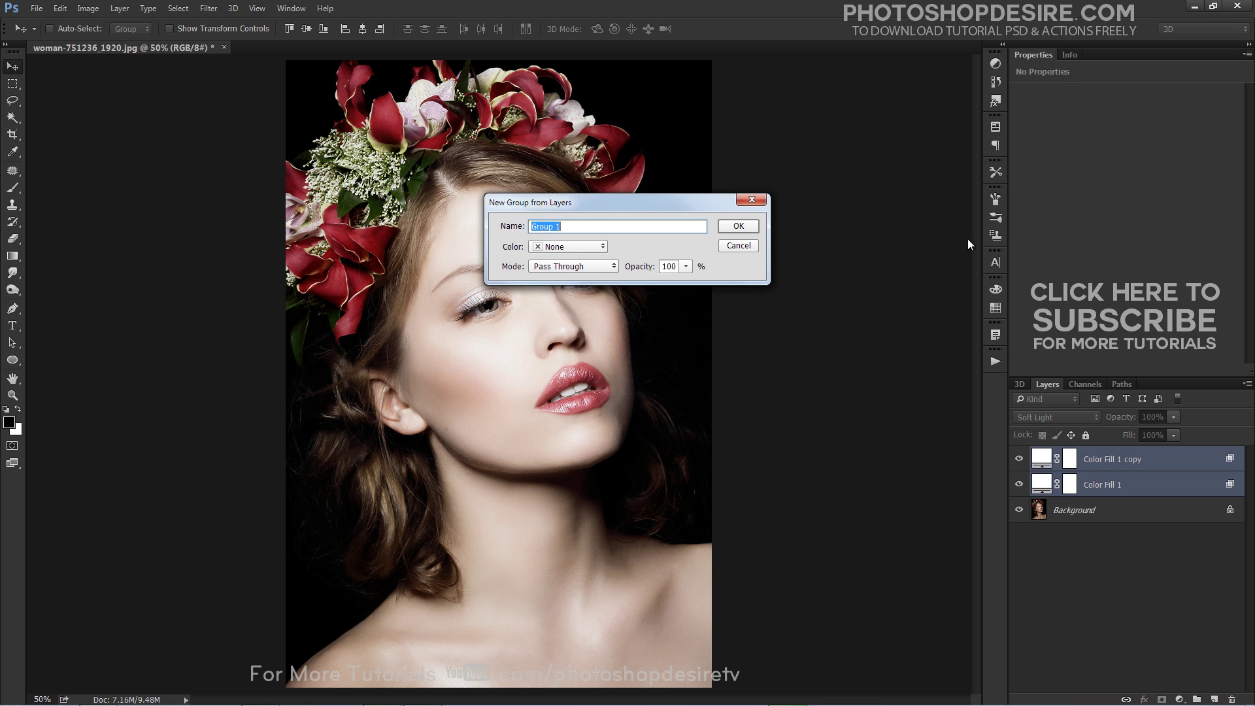
pyautogui.click(738, 225)
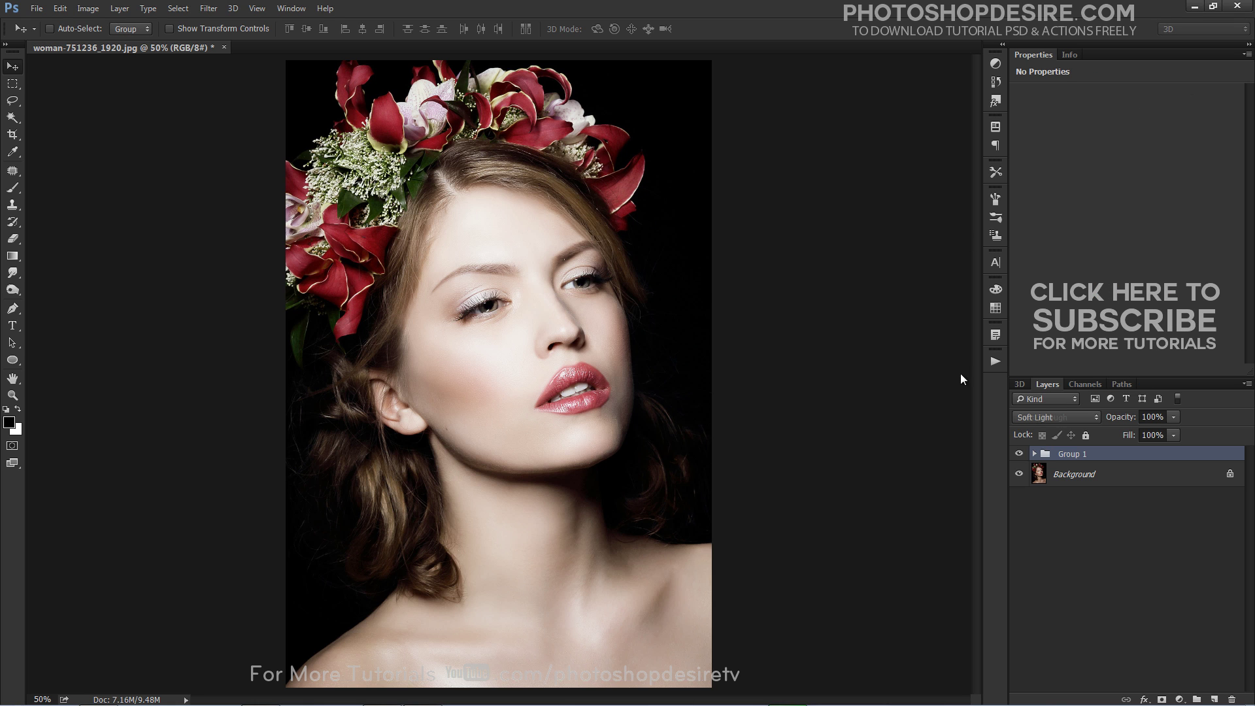
pyautogui.click(1019, 453)
pyautogui.click(1020, 453)
pyautogui.click(1019, 454)
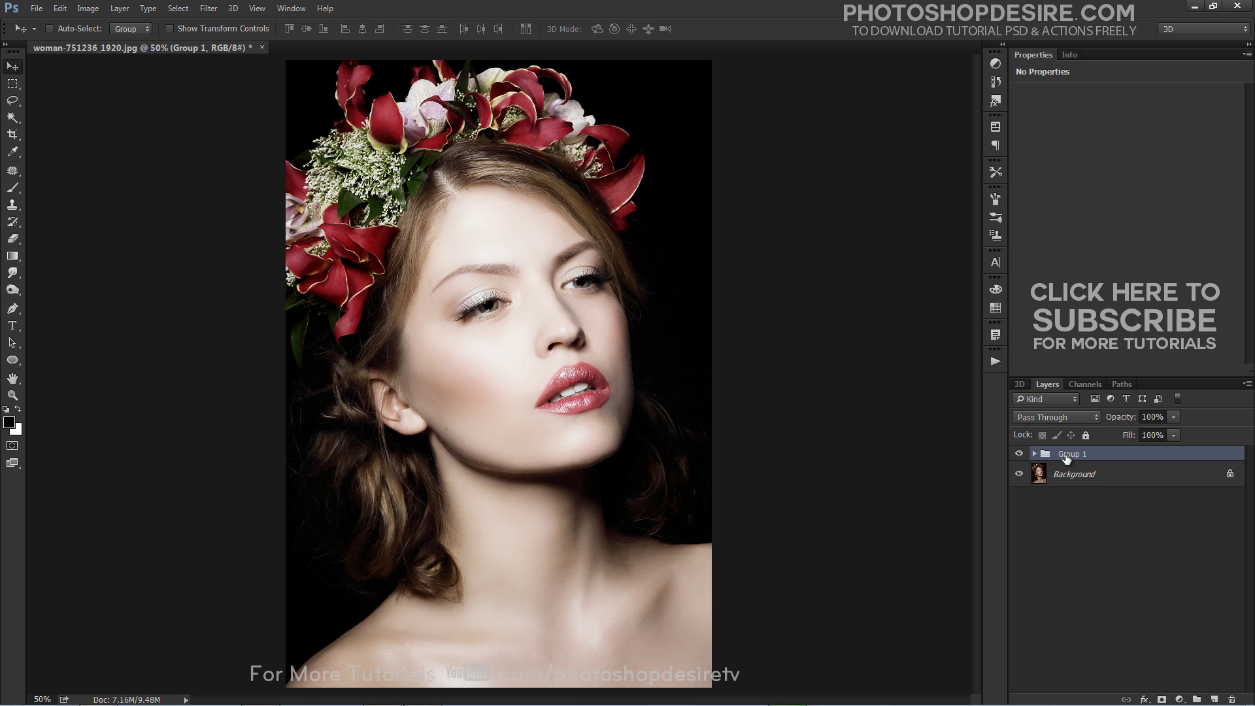
# - Load the saved "skin" channel as a new selection
pyautogui.click(177, 9)
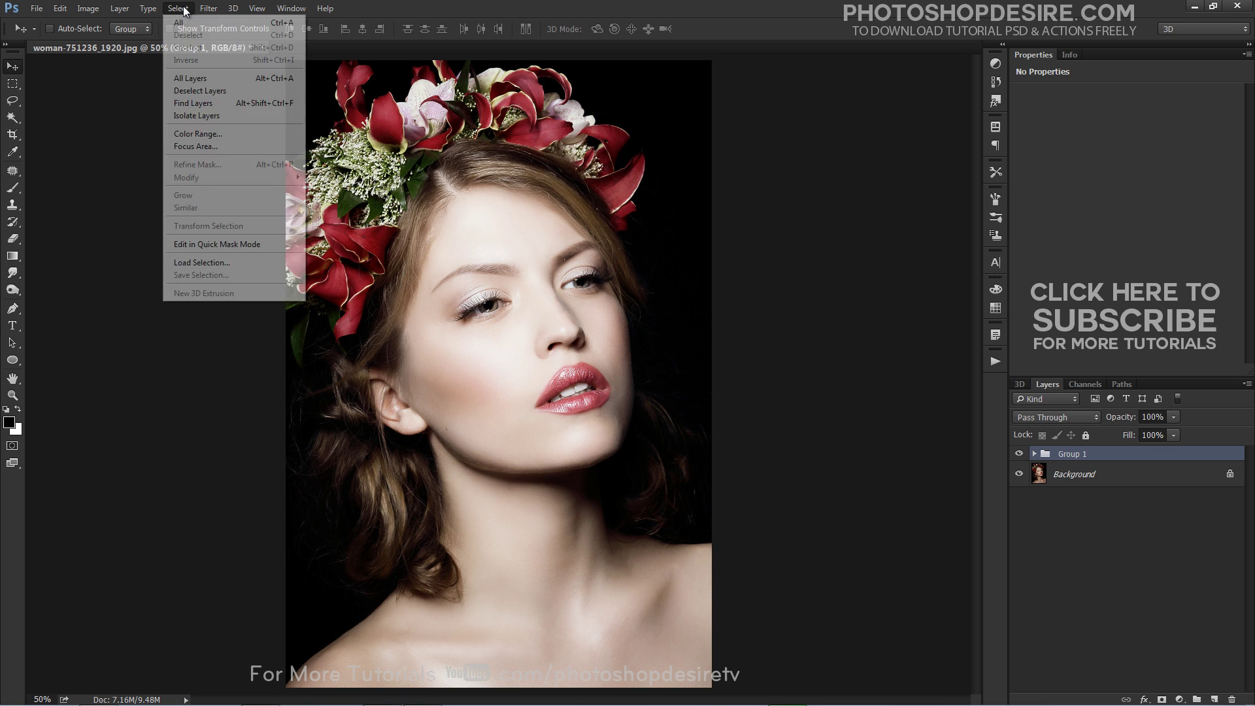
pyautogui.click(177, 261)
pyautogui.click(503, 161)
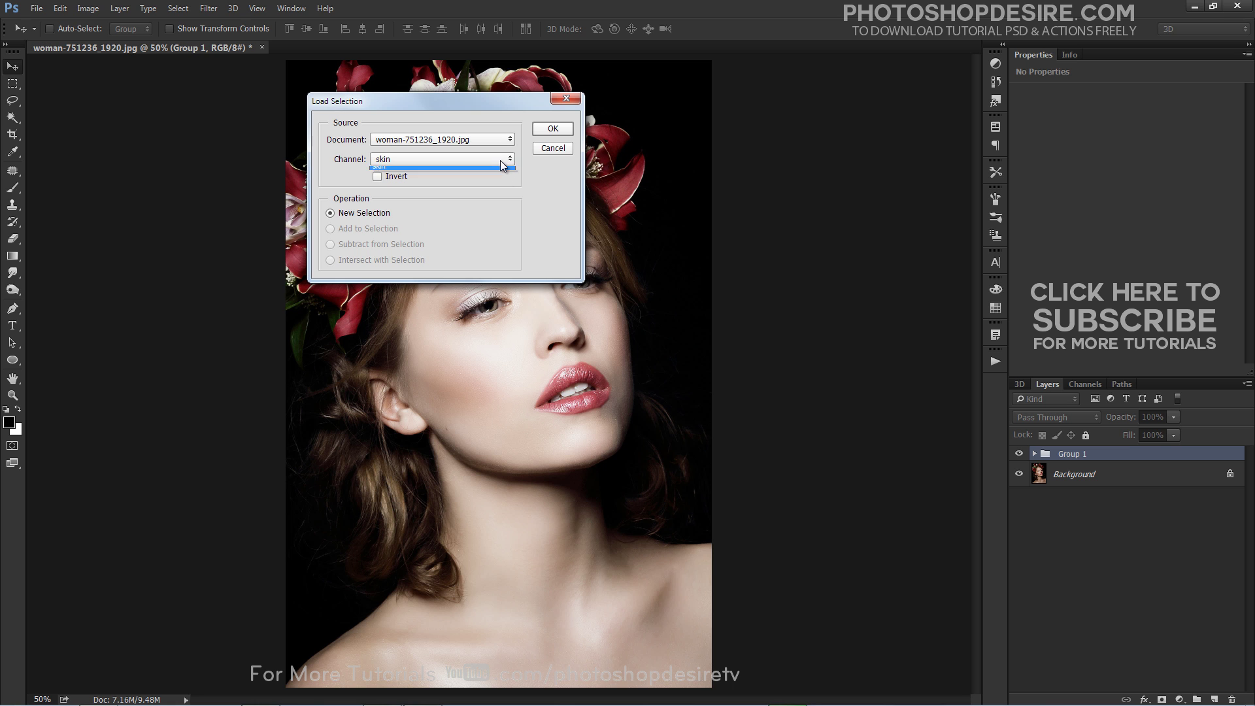
pyautogui.click(491, 172)
pyautogui.click(552, 128)
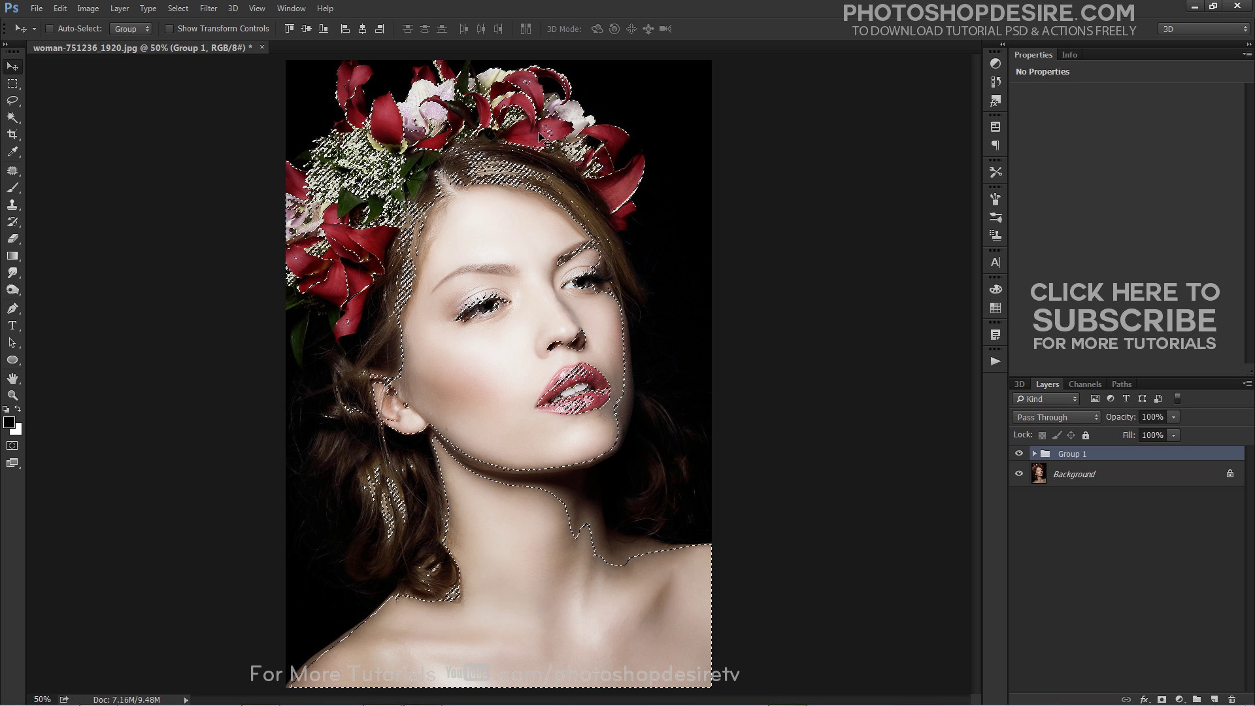
# - Add a layer mask to Group 1 from the skin selection and briefly view the mask on its own
pyautogui.click(1161, 699)
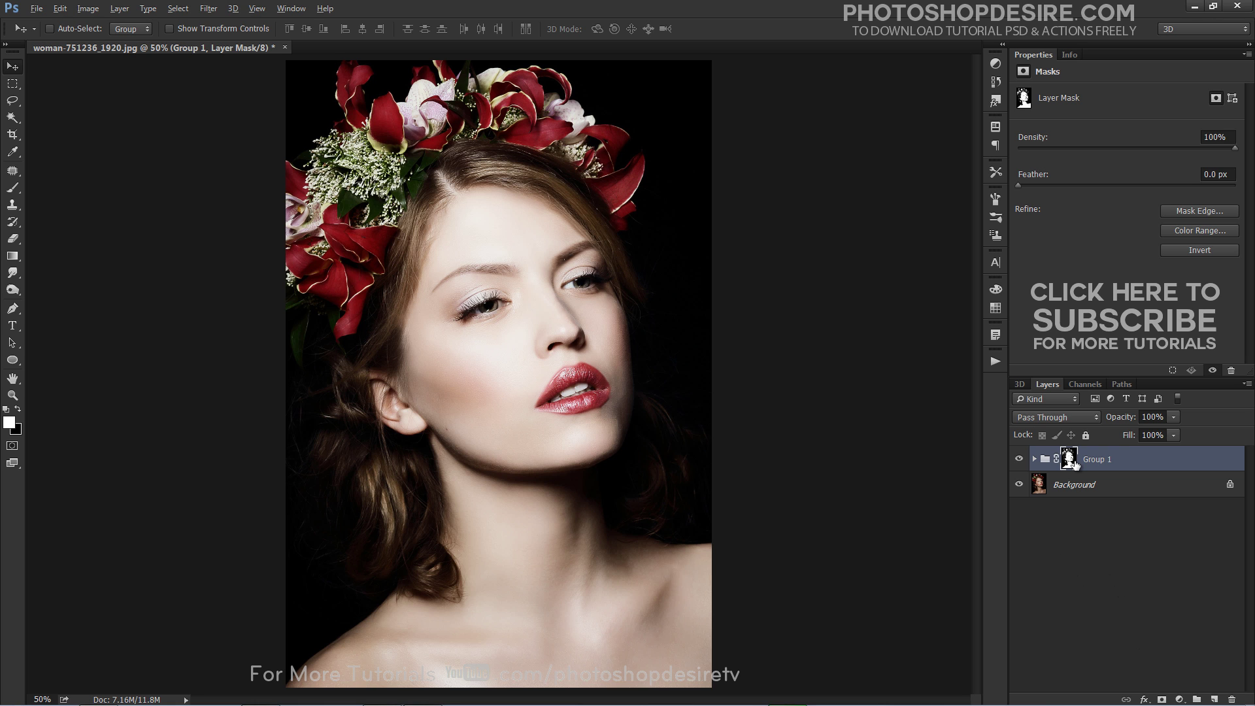
pyautogui.keyDown('alt'); pyautogui.click(1072, 462); pyautogui.keyUp('alt')
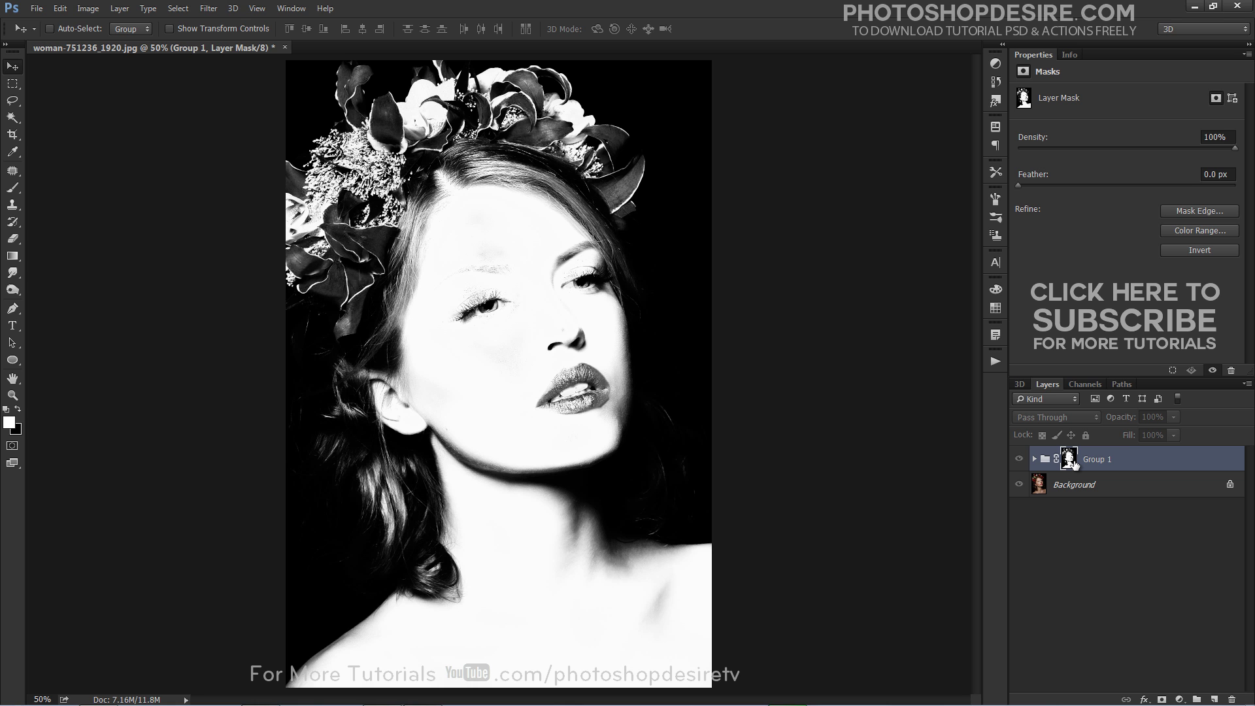
pyautogui.keyDown('alt'); pyautogui.click(1071, 461); pyautogui.keyUp('alt')
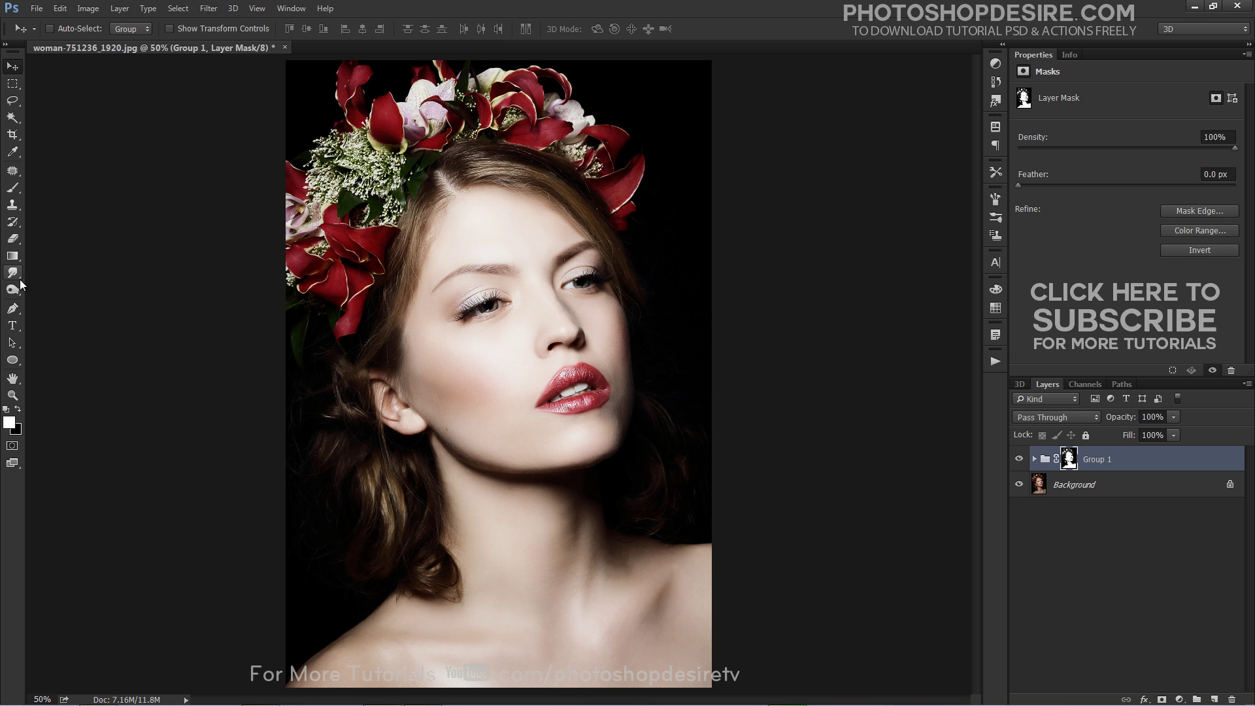
# - Paint the flowers and stray background out of Group 1's mask with a soft black 150 px brush at 0% hardness
pyautogui.click(13, 188)
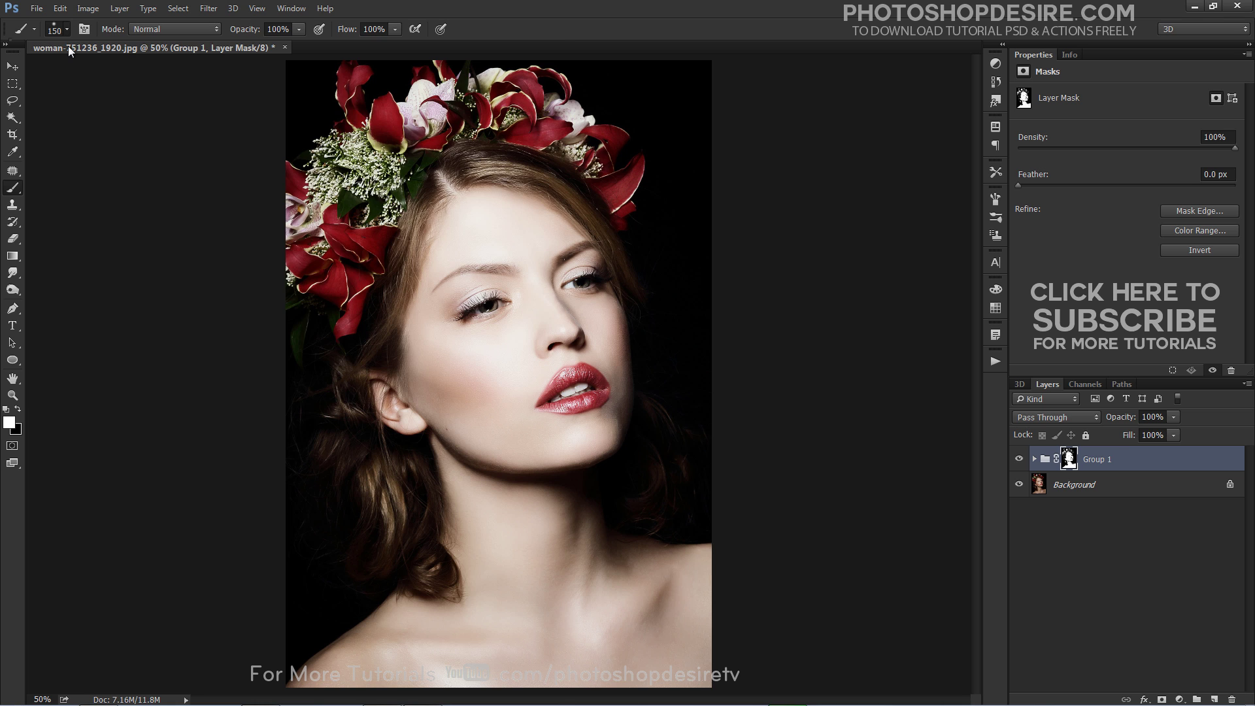
pyautogui.click(66, 29)
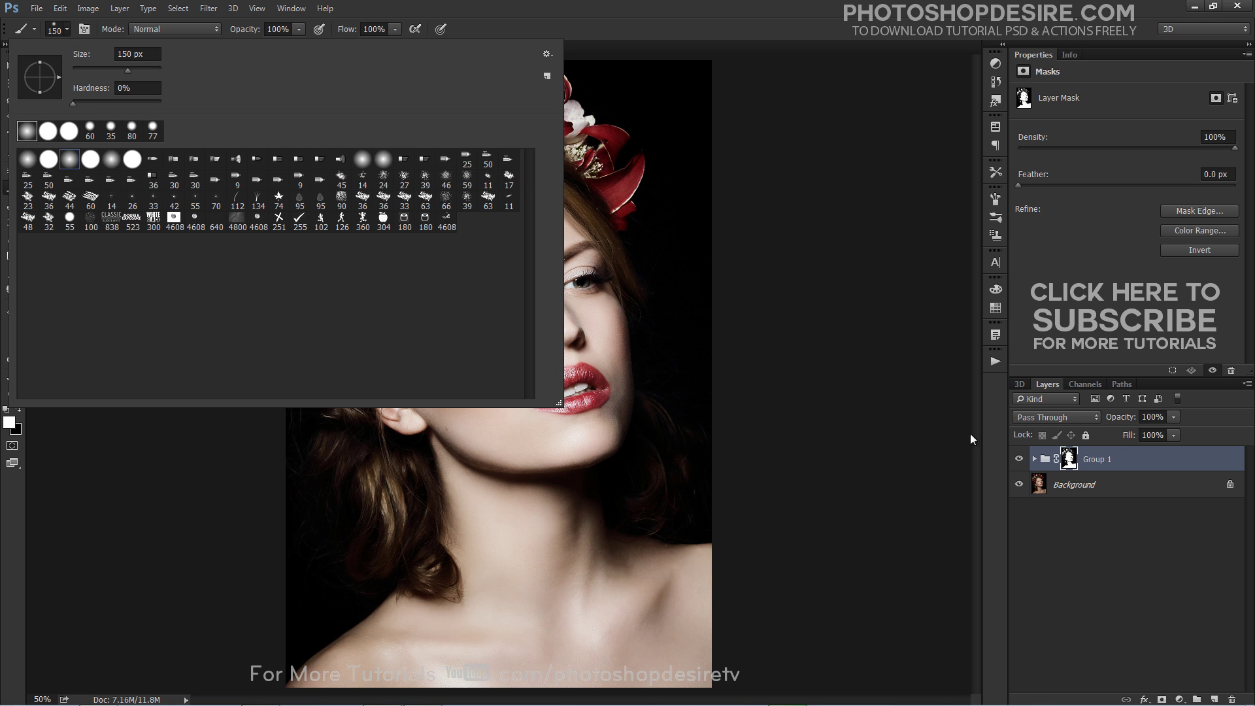
pyautogui.press('Return')
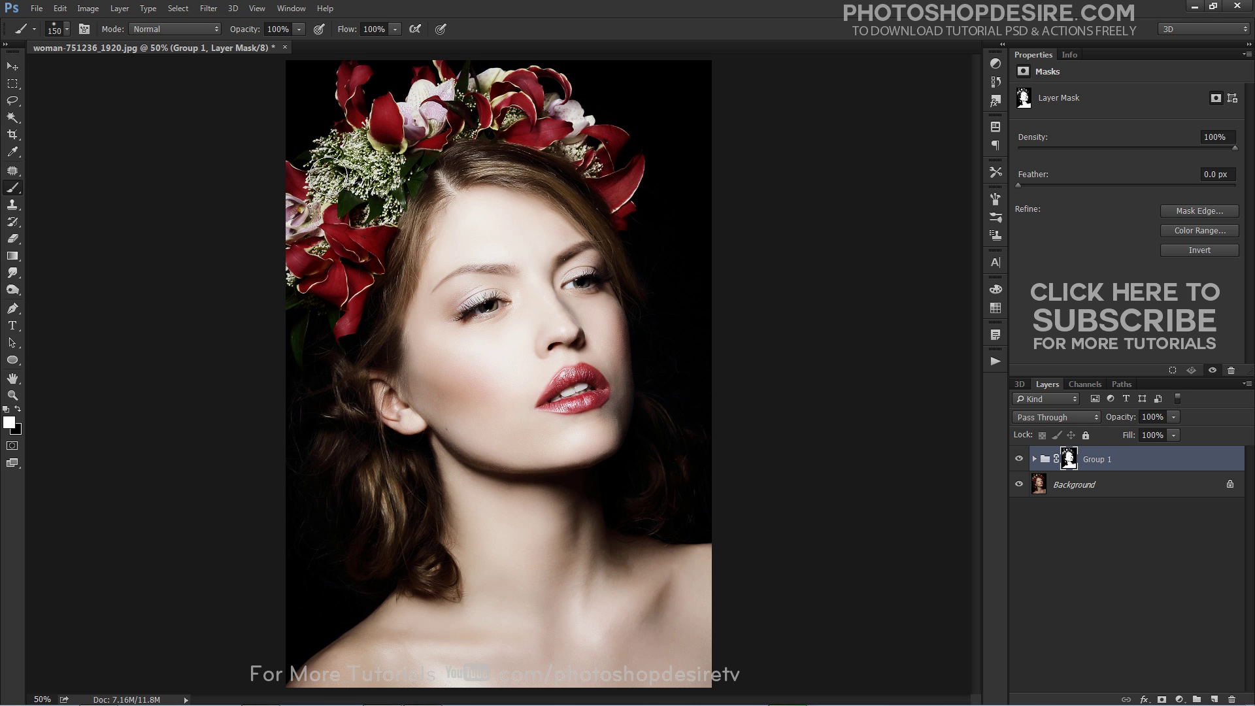
pyautogui.click(18, 407)
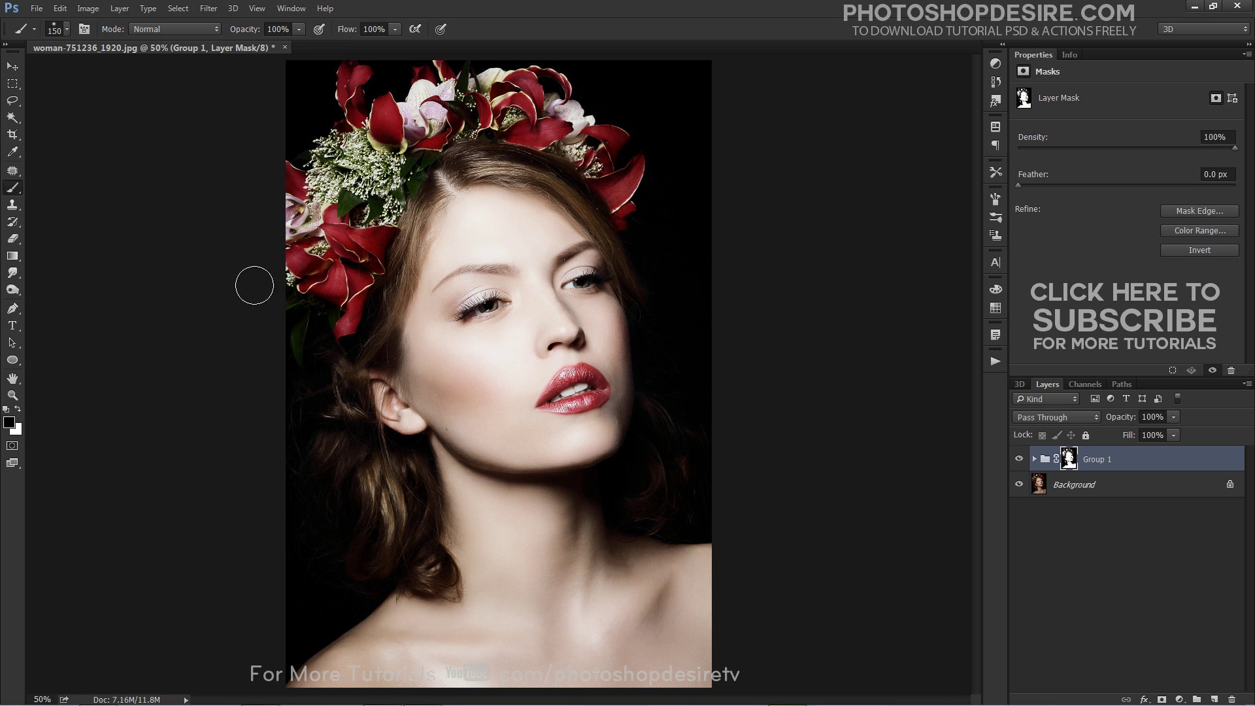
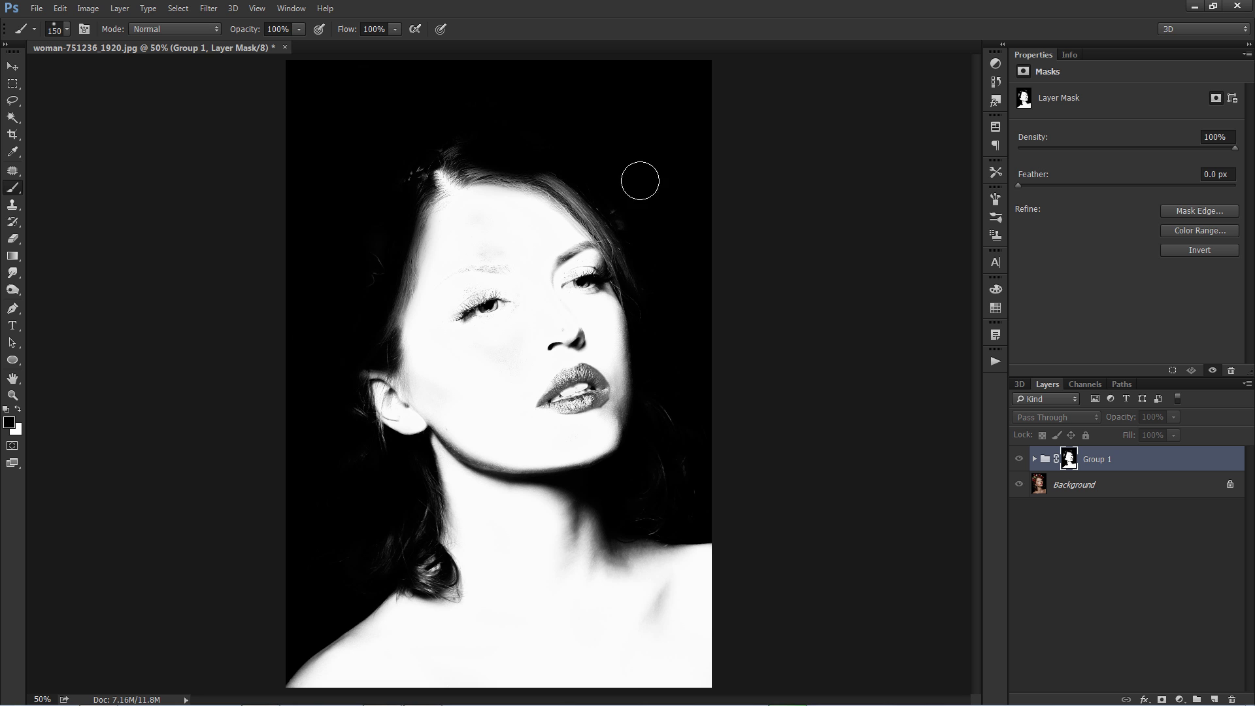
pyautogui.keyDown('alt'); pyautogui.click(1069, 460); pyautogui.keyUp('alt')
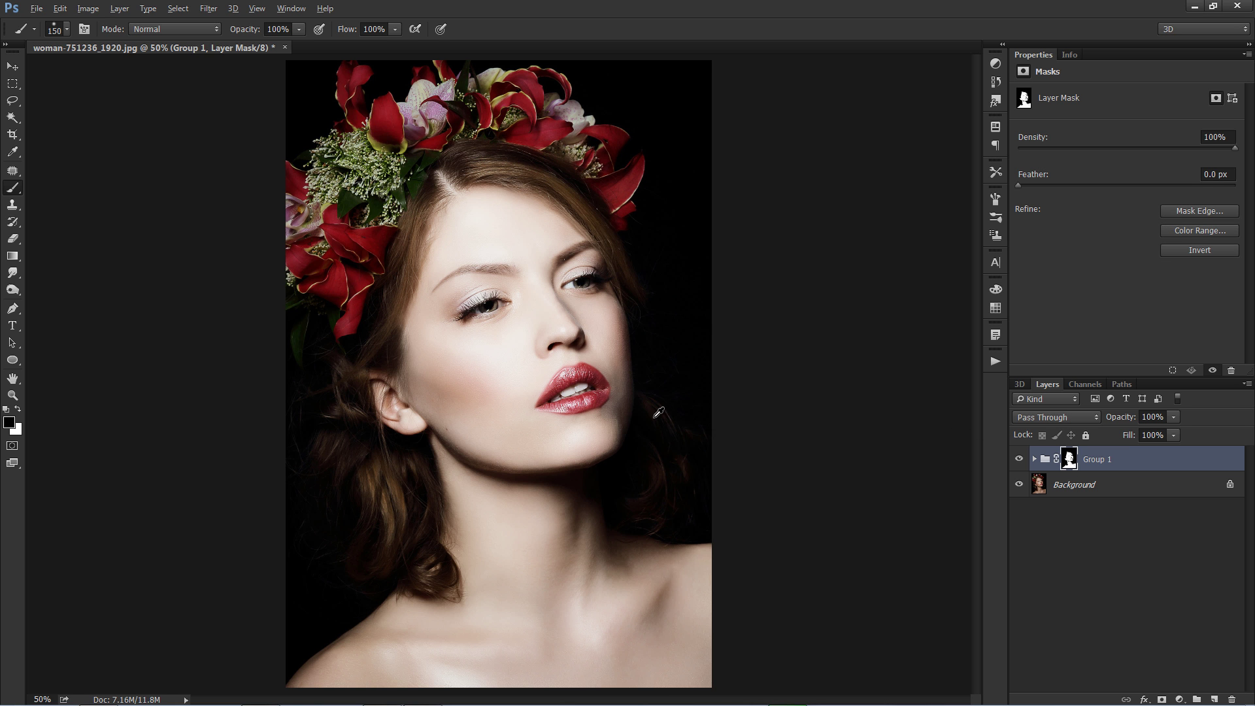
# - Reduce the brush to 30 px and paint the lips black on Group 1's mask to restore their original color
pyautogui.scroll(5, 511, 366)
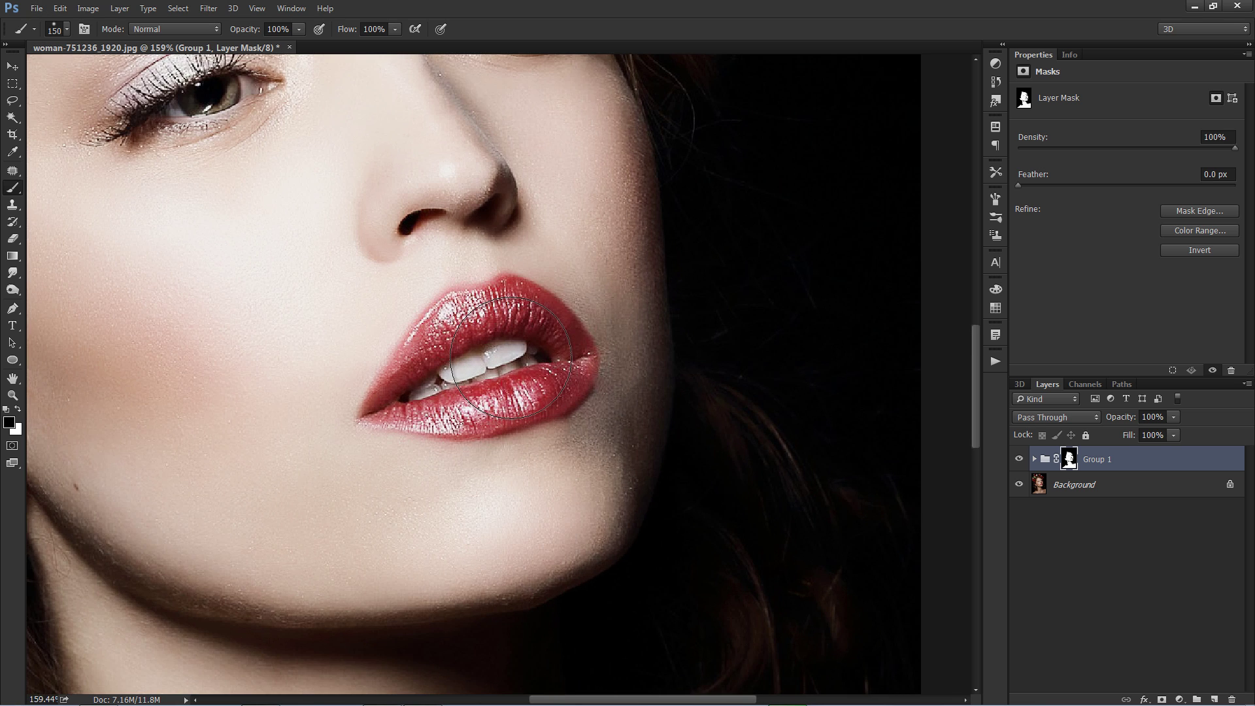
pyautogui.scroll(1, 511, 358)
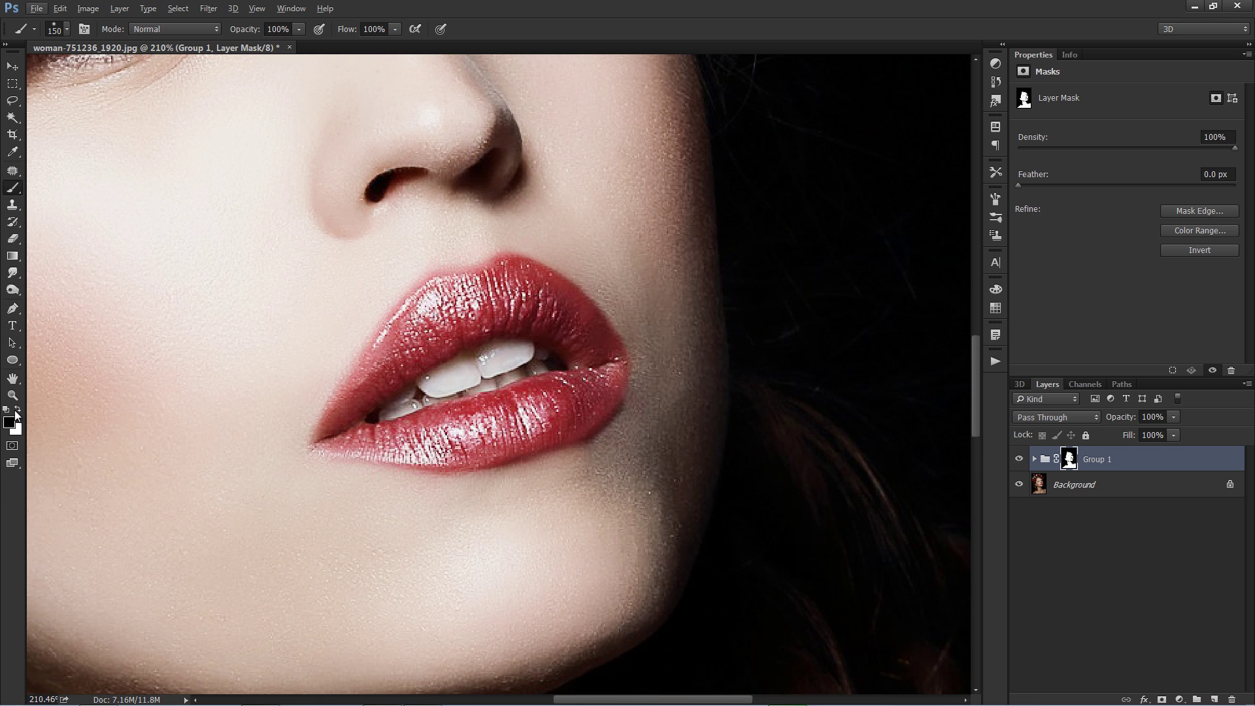
pyautogui.click(18, 409)
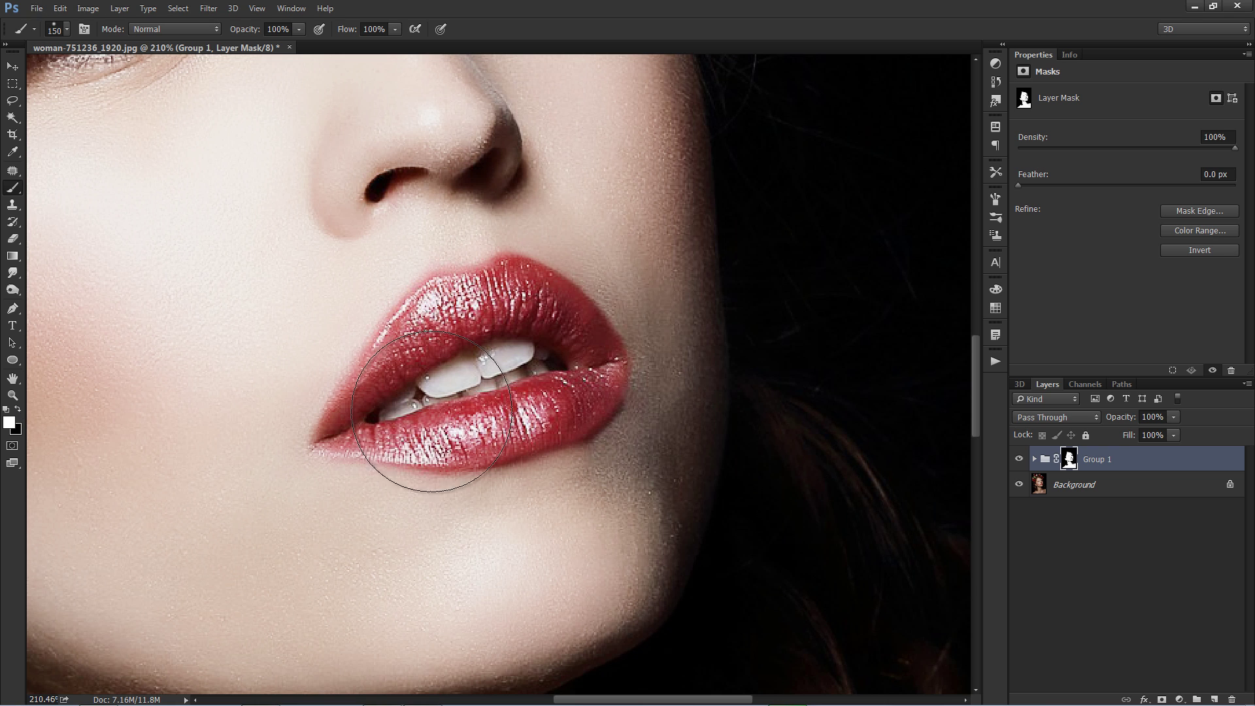
pyautogui.press('[')
pyautogui.press('[')
pyautogui.press('[')
pyautogui.press('[')
pyautogui.press('[')
pyautogui.press('[')
pyautogui.press('[')
pyautogui.press('[')
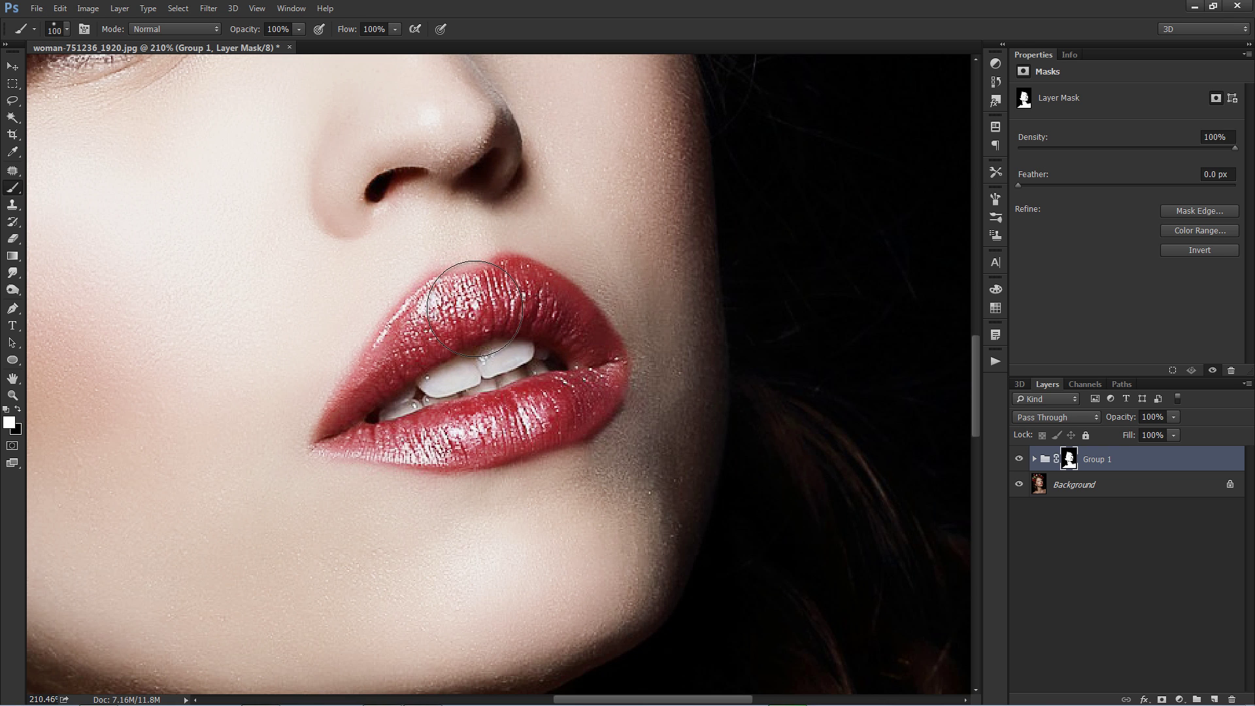
pyautogui.press('[')
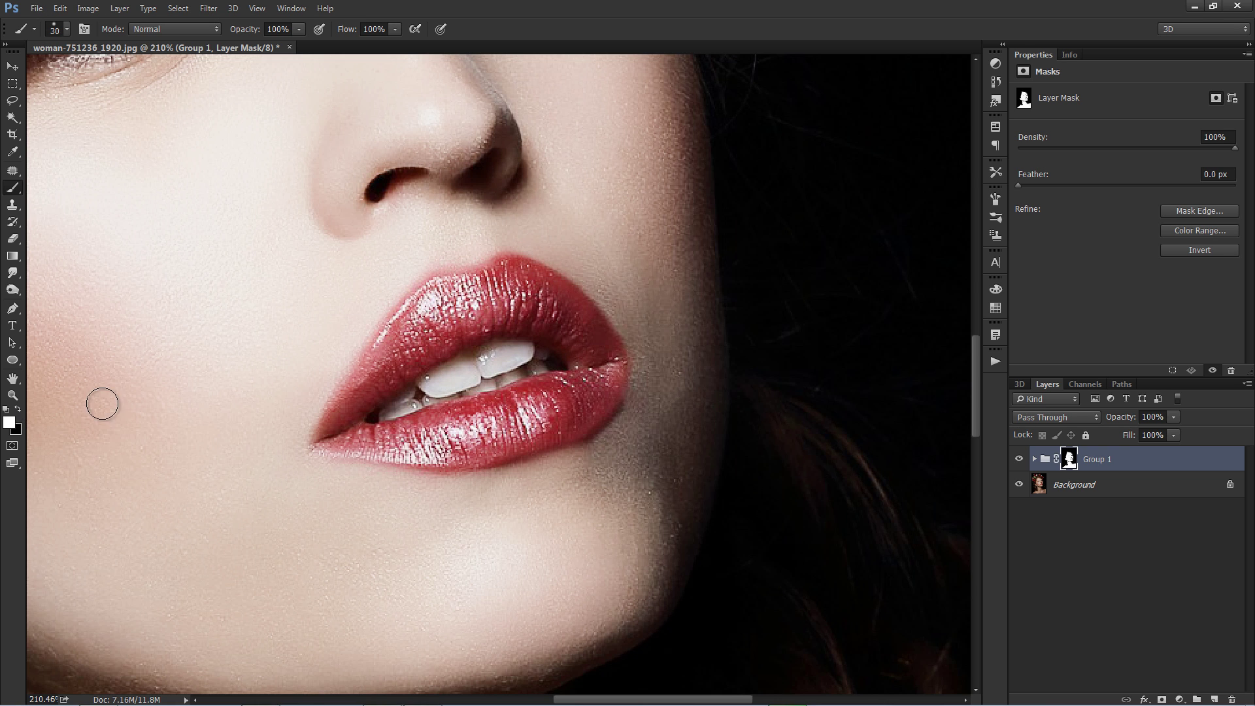
pyautogui.click(18, 409)
pyautogui.moveTo(355, 438)
pyautogui.mouseDown()
pyautogui.moveTo(606, 381)
pyautogui.moveTo(563, 410)
pyautogui.moveTo(415, 444)
pyautogui.moveTo(449, 446)
pyautogui.moveTo(351, 428)
pyautogui.moveTo(441, 296)
pyautogui.moveTo(429, 333)
pyautogui.moveTo(498, 302)
pyautogui.moveTo(468, 298)
pyautogui.moveTo(517, 279)
pyautogui.moveTo(481, 303)
pyautogui.moveTo(516, 309)
pyautogui.moveTo(521, 289)
pyautogui.moveTo(583, 331)
pyautogui.moveTo(608, 377)
pyautogui.moveTo(601, 349)
pyautogui.moveTo(589, 361)
pyautogui.moveTo(596, 383)
pyautogui.moveTo(572, 308)
pyautogui.moveTo(601, 354)
pyautogui.moveTo(368, 437)
pyautogui.mouseUp()
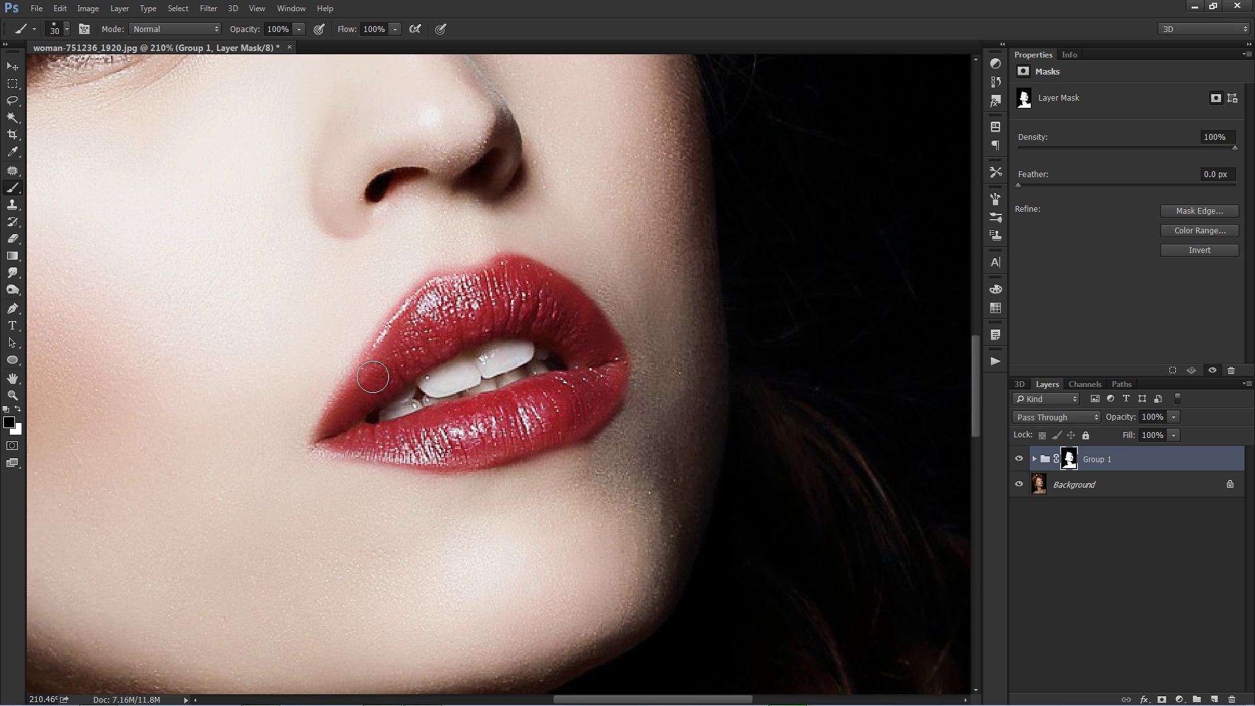
# - Set the brush flow to 11% and paint black on the mask over the eyebrow nearest the flowers
pyautogui.scroll(-9, 583, 358)
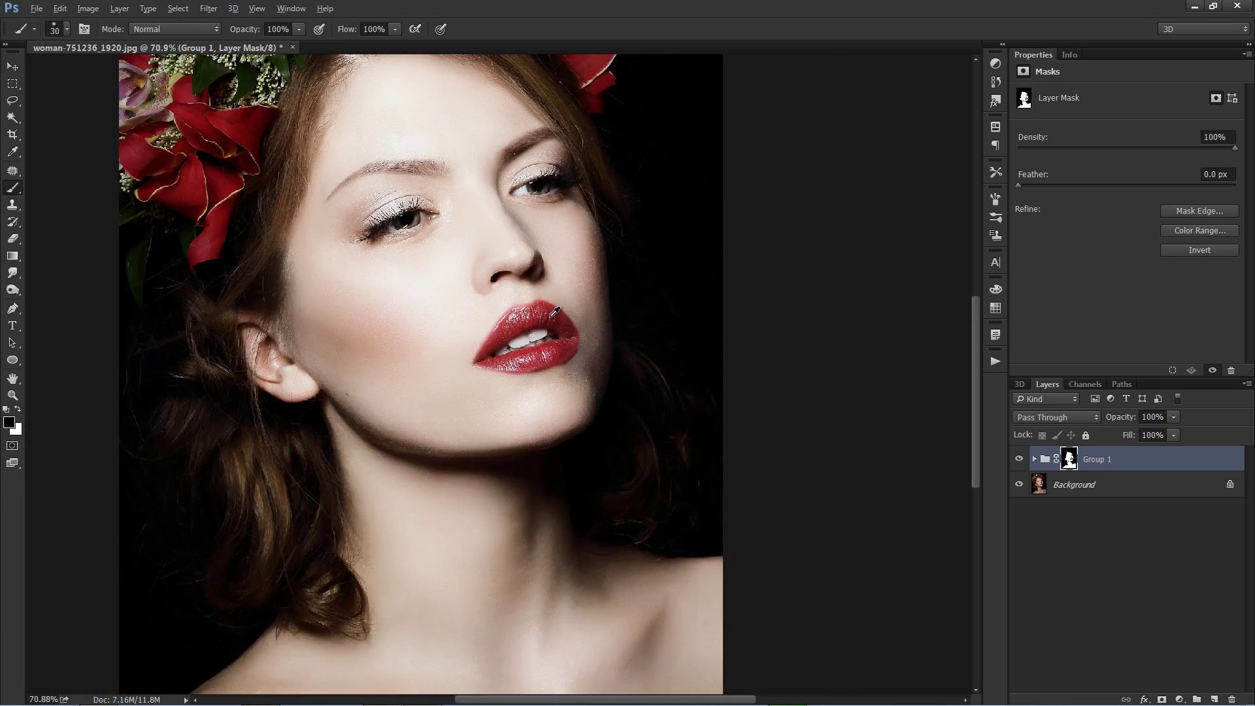
pyautogui.scroll(7, 541, 307)
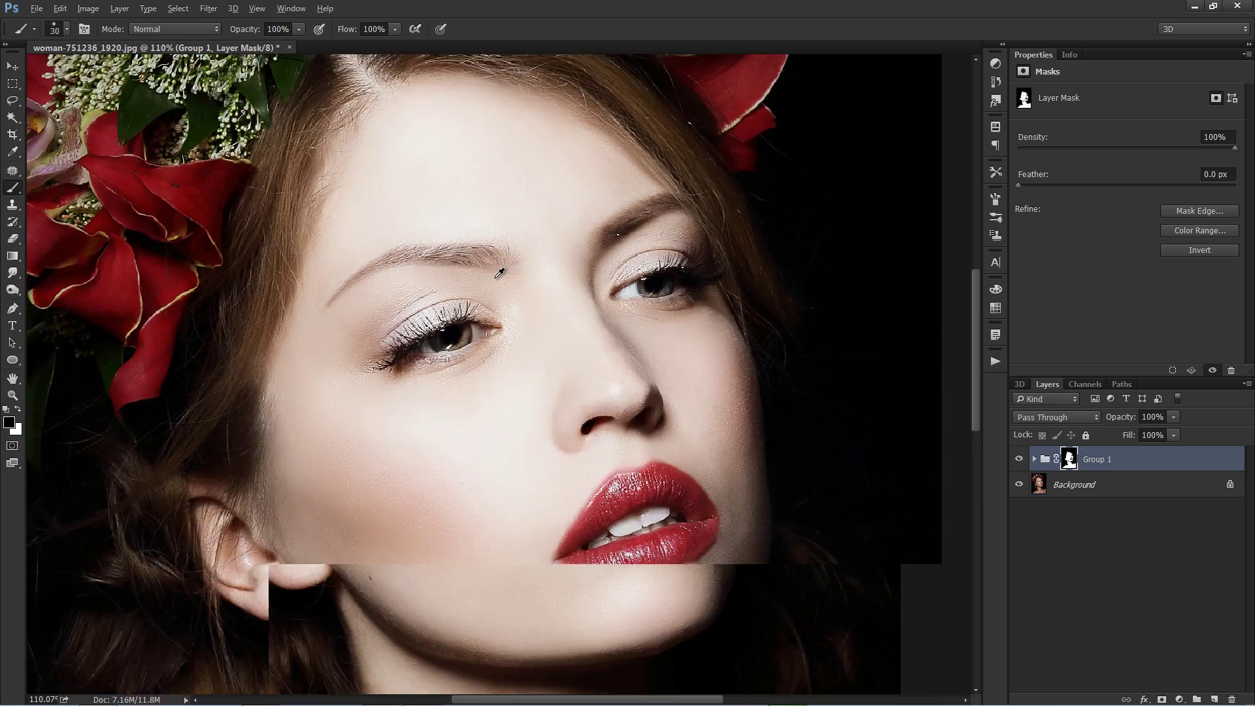
pyautogui.scroll(1, 437, 261)
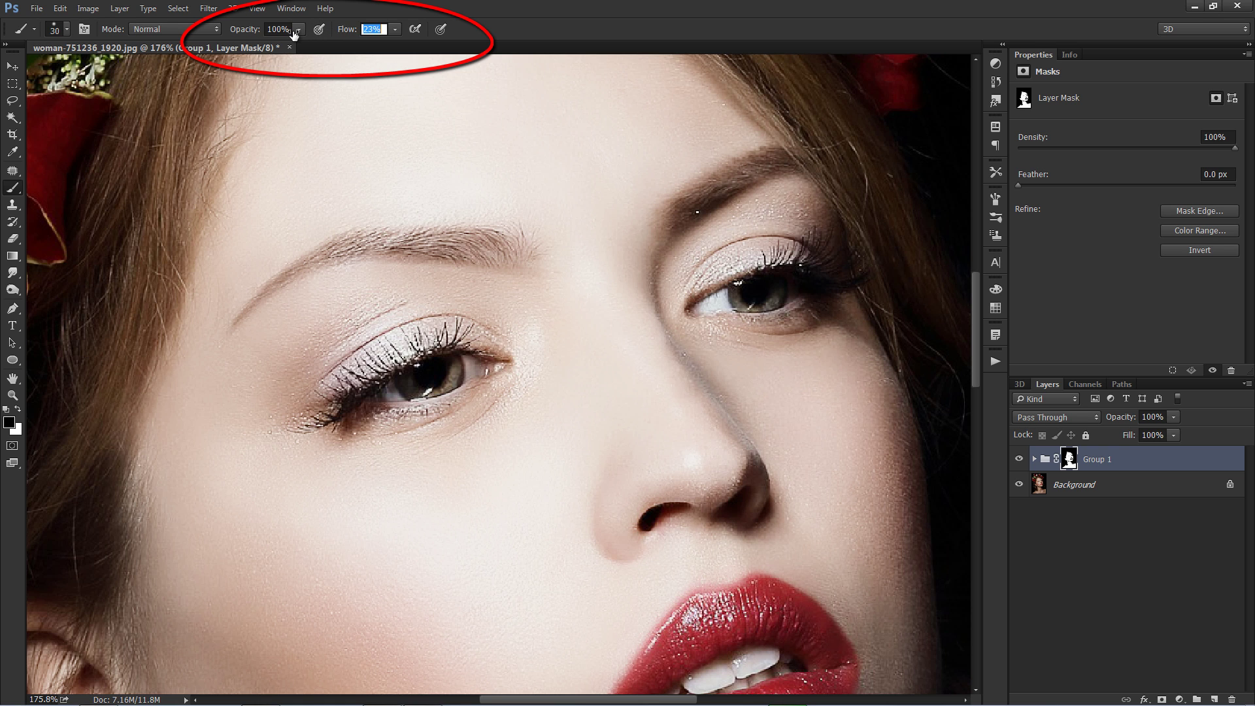
pyautogui.press('Return')
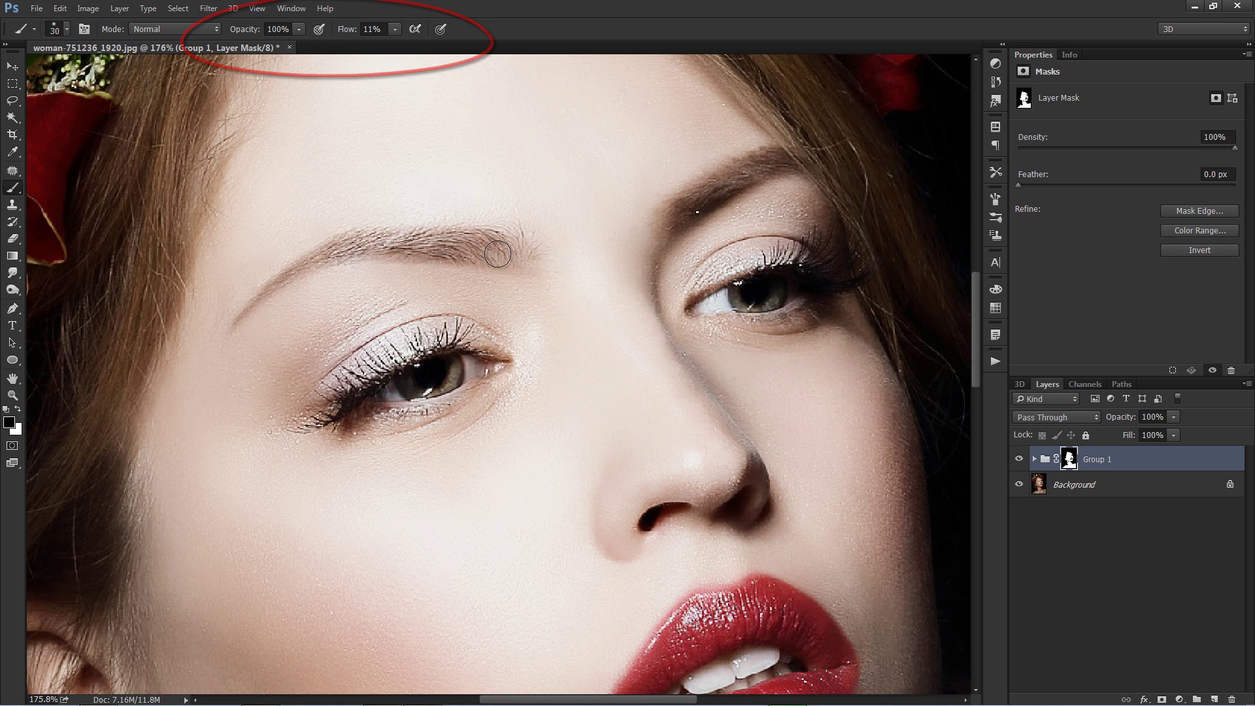
pyautogui.moveTo(436, 244)
pyautogui.mouseDown()
pyautogui.moveTo(346, 243)
pyautogui.moveTo(379, 241)
pyautogui.moveTo(318, 256)
pyautogui.moveTo(236, 321)
pyautogui.moveTo(308, 262)
pyautogui.moveTo(402, 237)
pyautogui.moveTo(521, 240)
pyautogui.moveTo(490, 251)
pyautogui.mouseUp()
# - Darken the far eyebrow on Group 1's mask with the same low-flow black brush
pyautogui.scroll(-5, 490, 251)
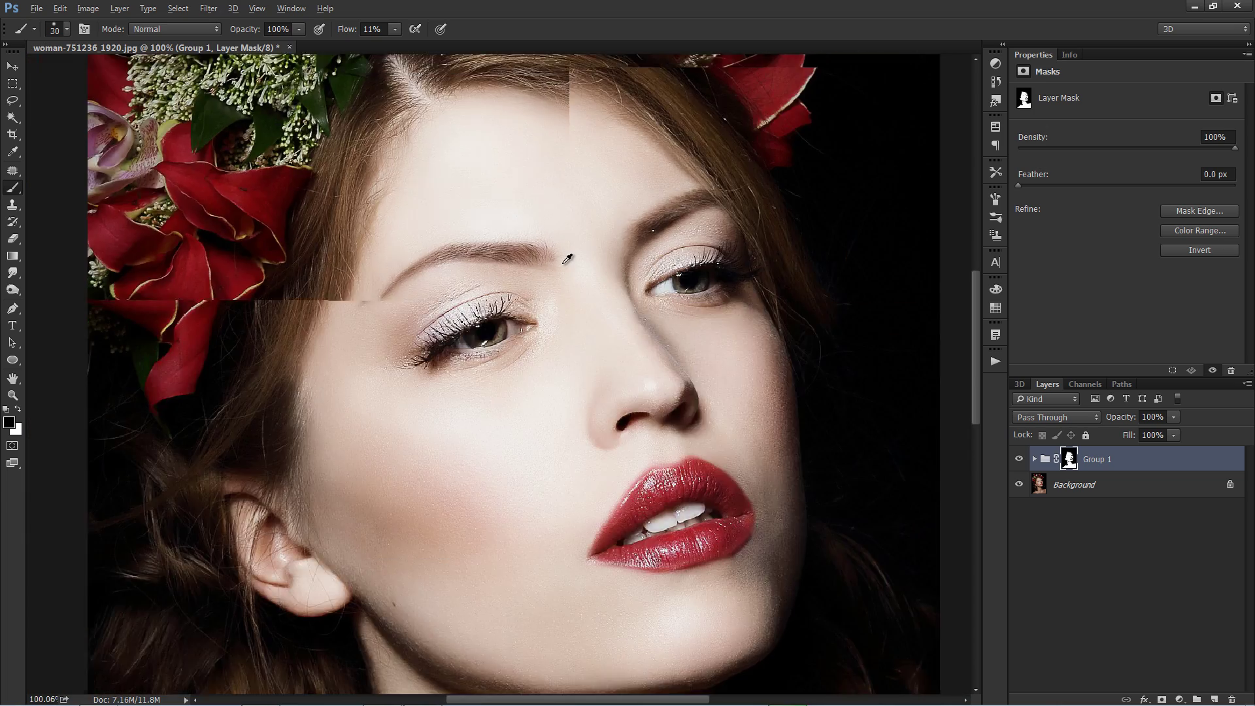
pyautogui.scroll(3, 643, 244)
pyautogui.scroll(3, 644, 243)
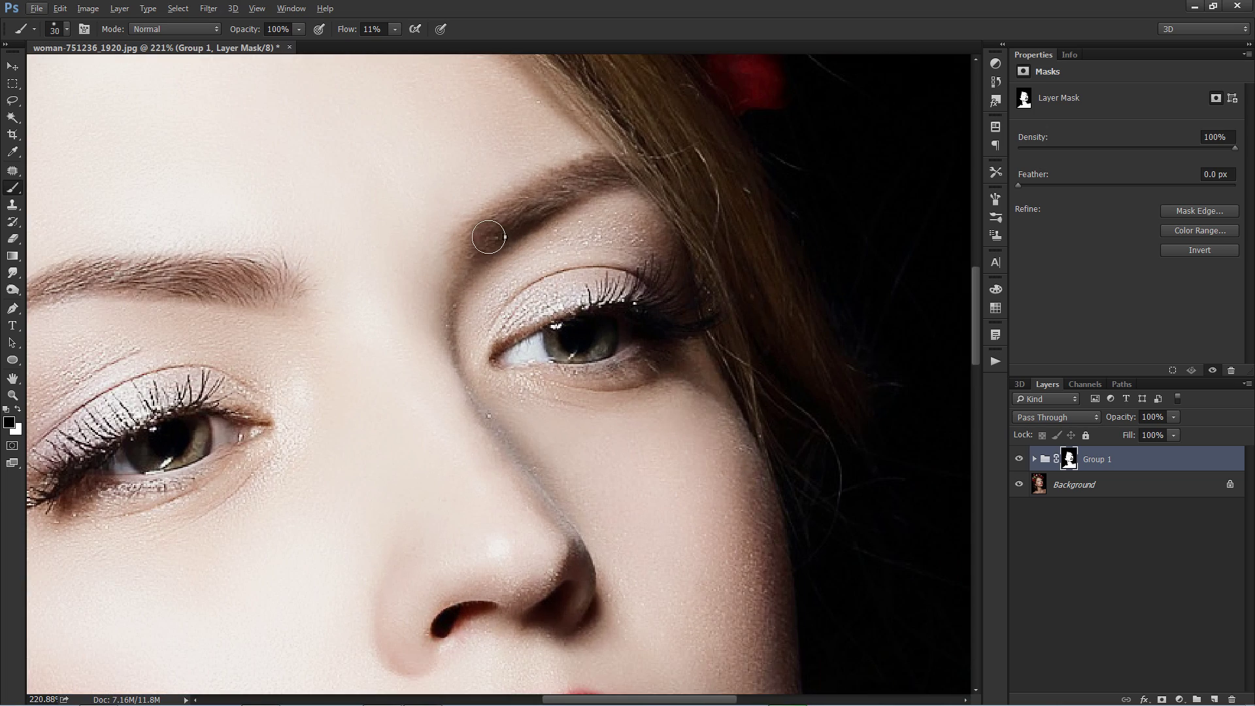
pyautogui.scroll(-6, 537, 204)
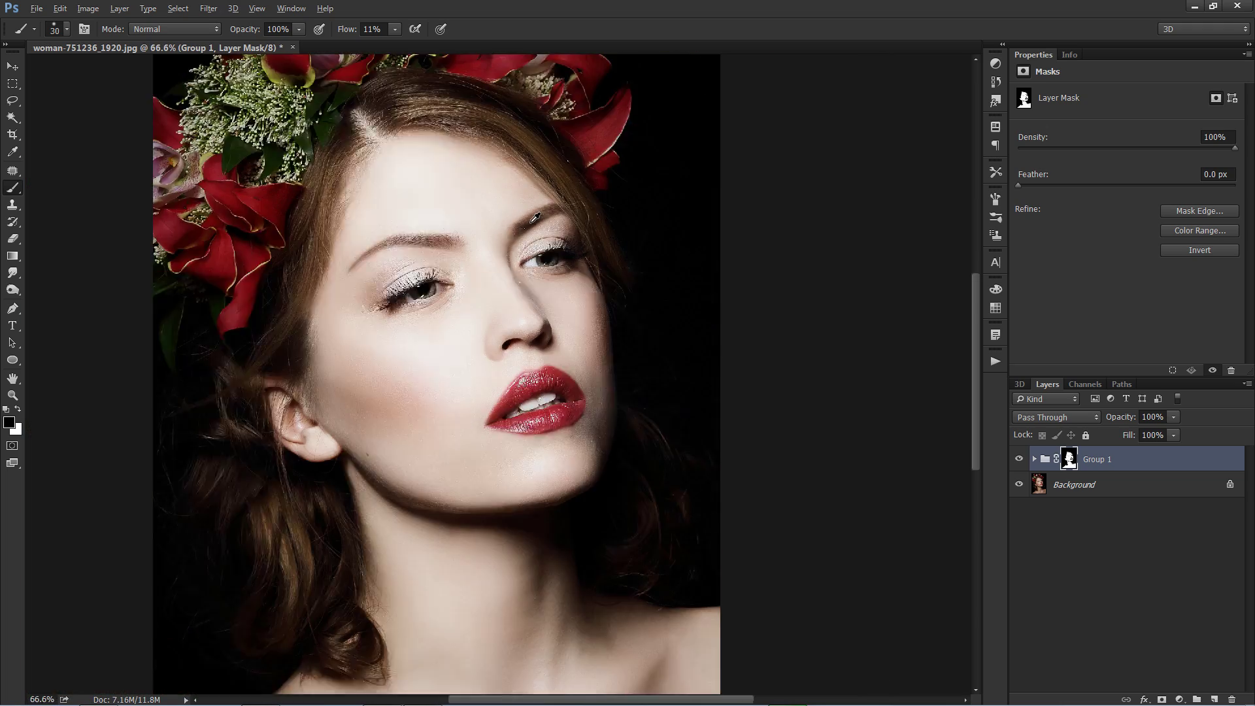
# - Paint black over the eyes on Group 1's mask to bring back their original tones
pyautogui.scroll(6, 537, 303)
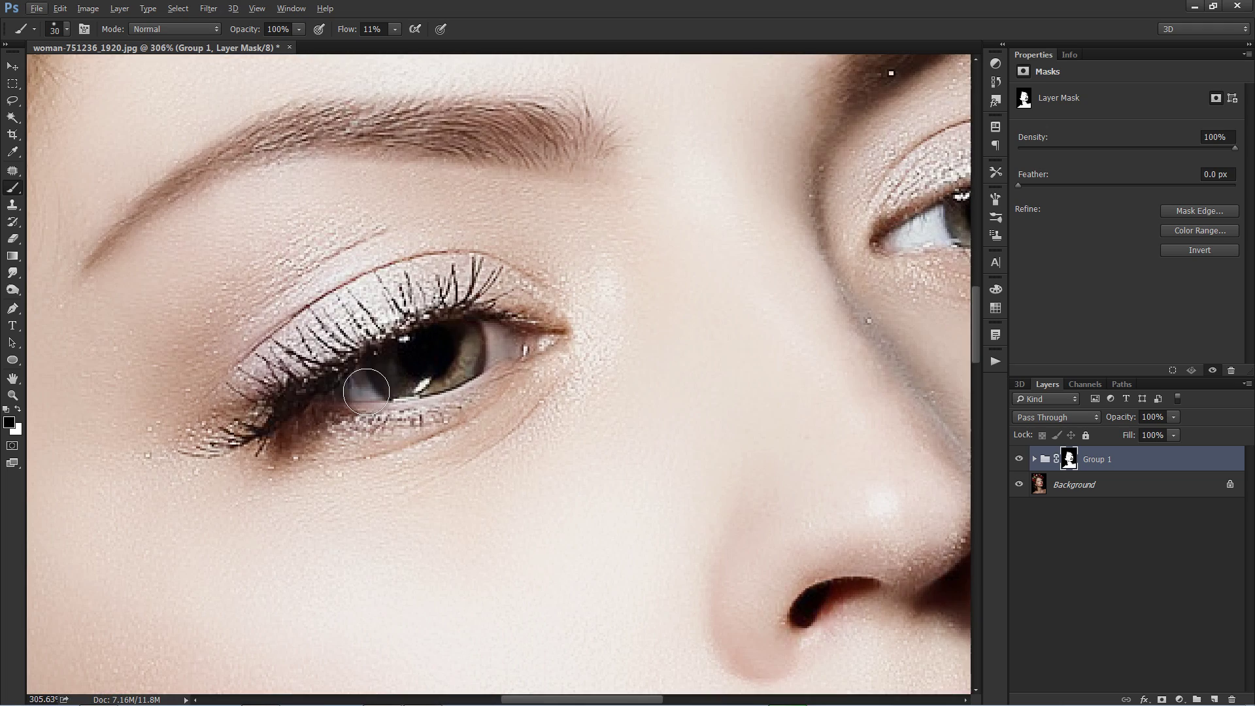
pyautogui.scroll(-1, 478, 320)
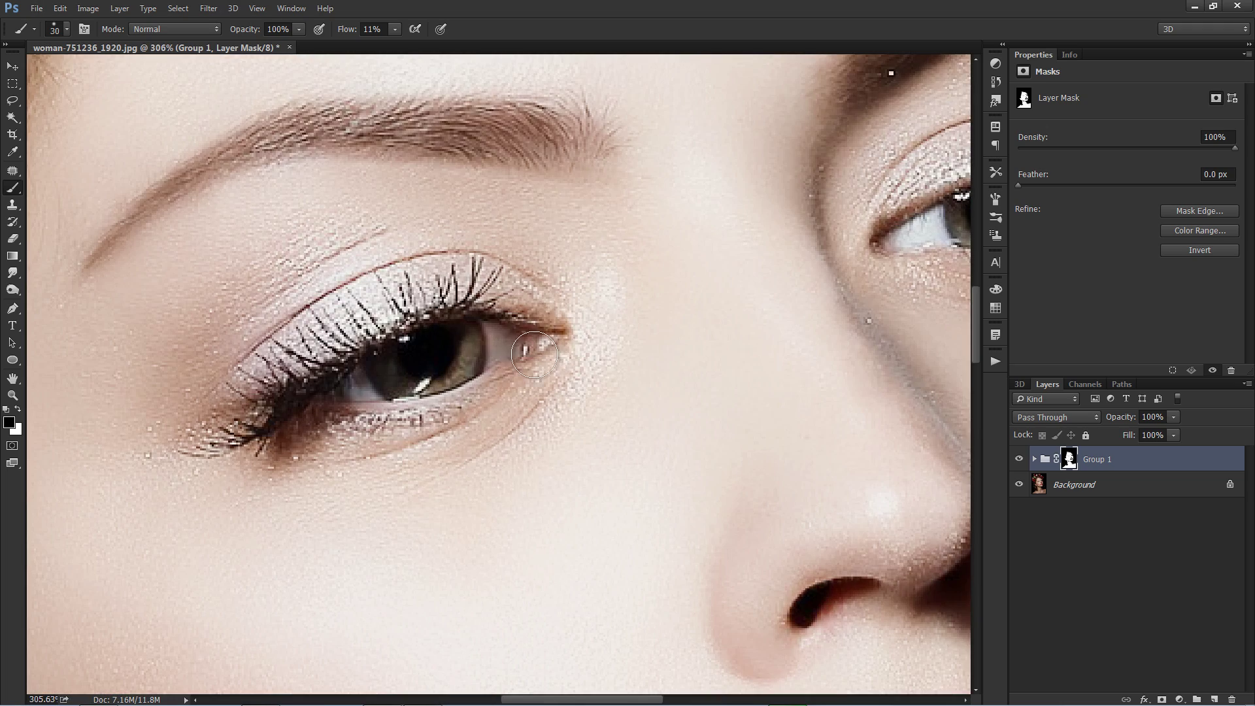
pyautogui.scroll(-4, 454, 346)
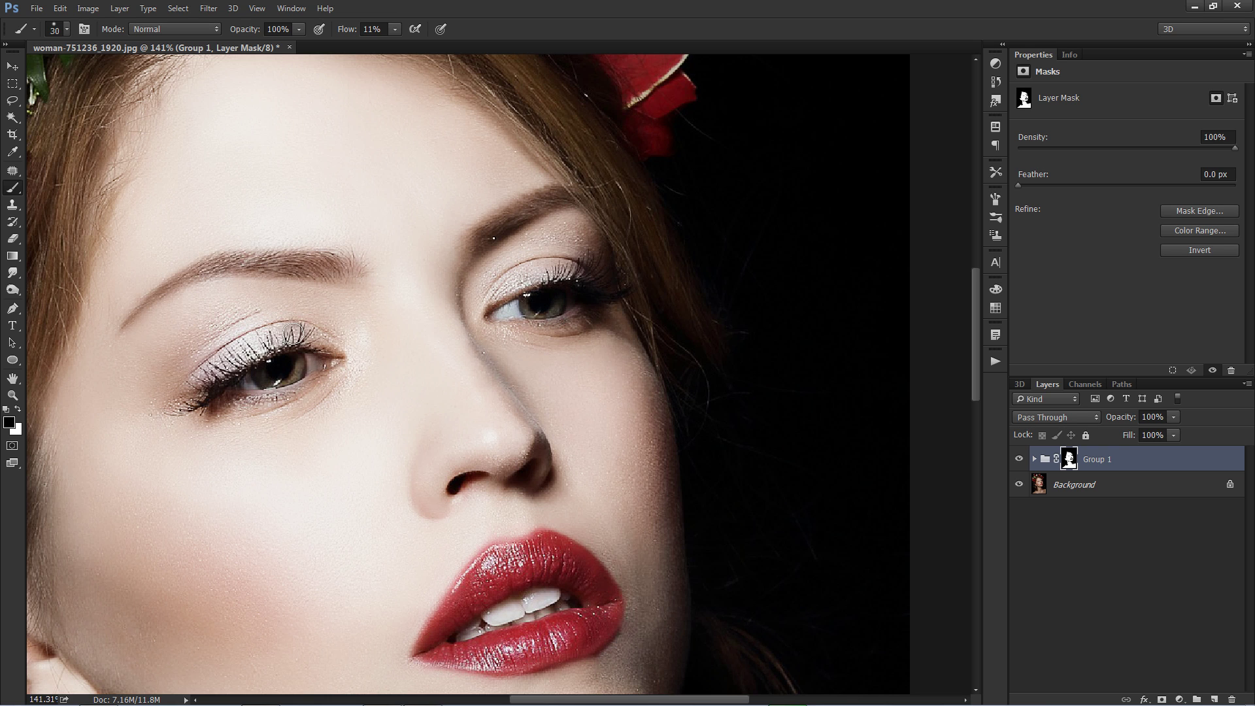
pyautogui.scroll(-5, 202, 390)
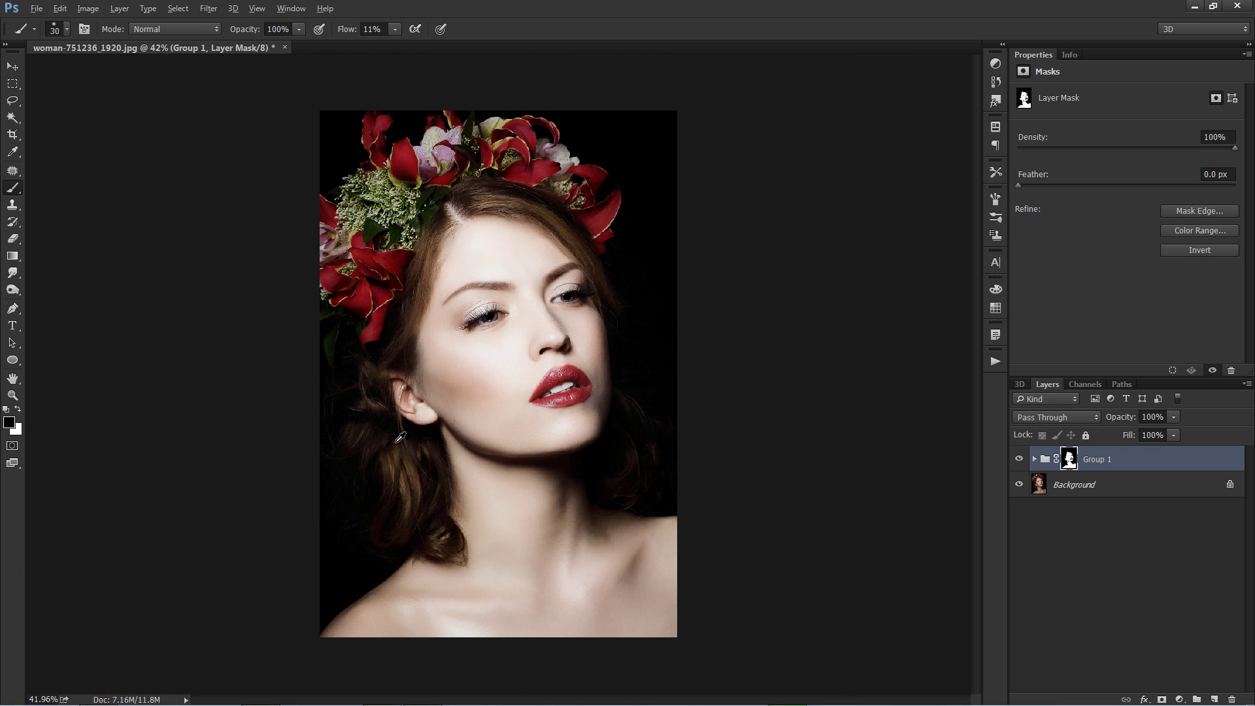
# - Examine Group 1's mask on its own, and toggle the group's visibility to compare before and after
pyautogui.keyDown('alt'); pyautogui.click(1070, 459); pyautogui.keyUp('alt')
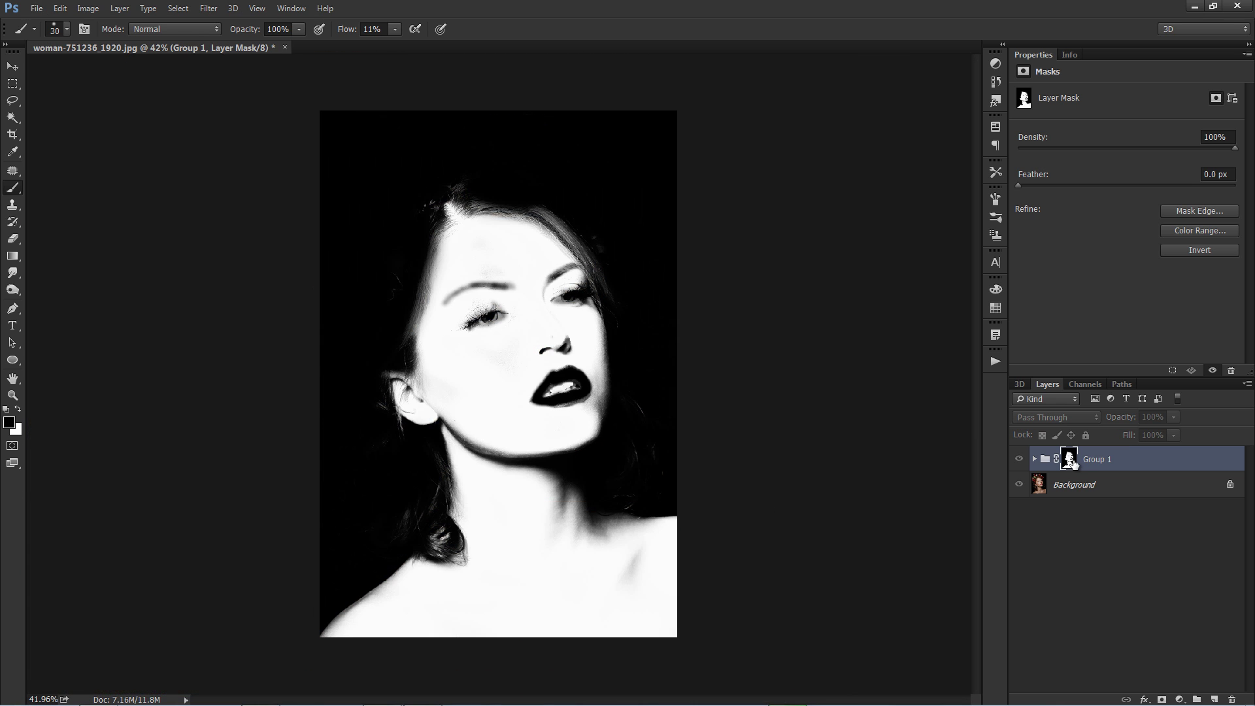
pyautogui.keyDown('alt'); pyautogui.click(1070, 459); pyautogui.keyUp('alt')
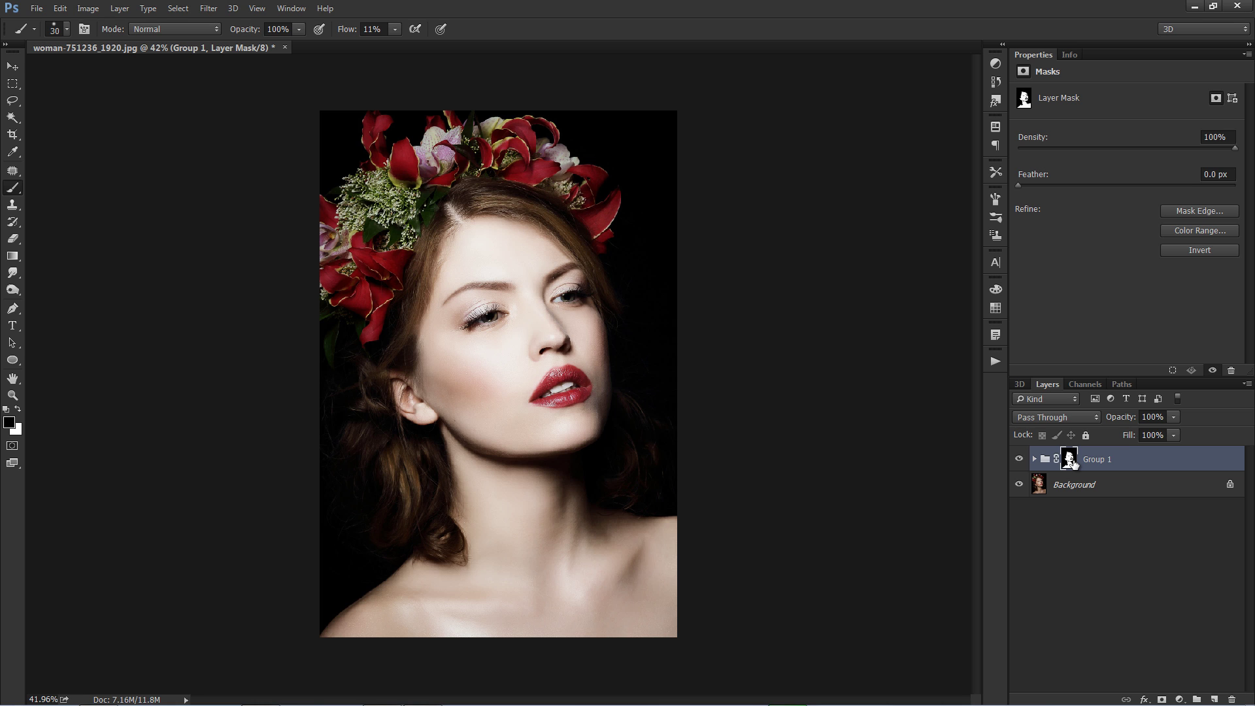
pyautogui.click(1021, 461)
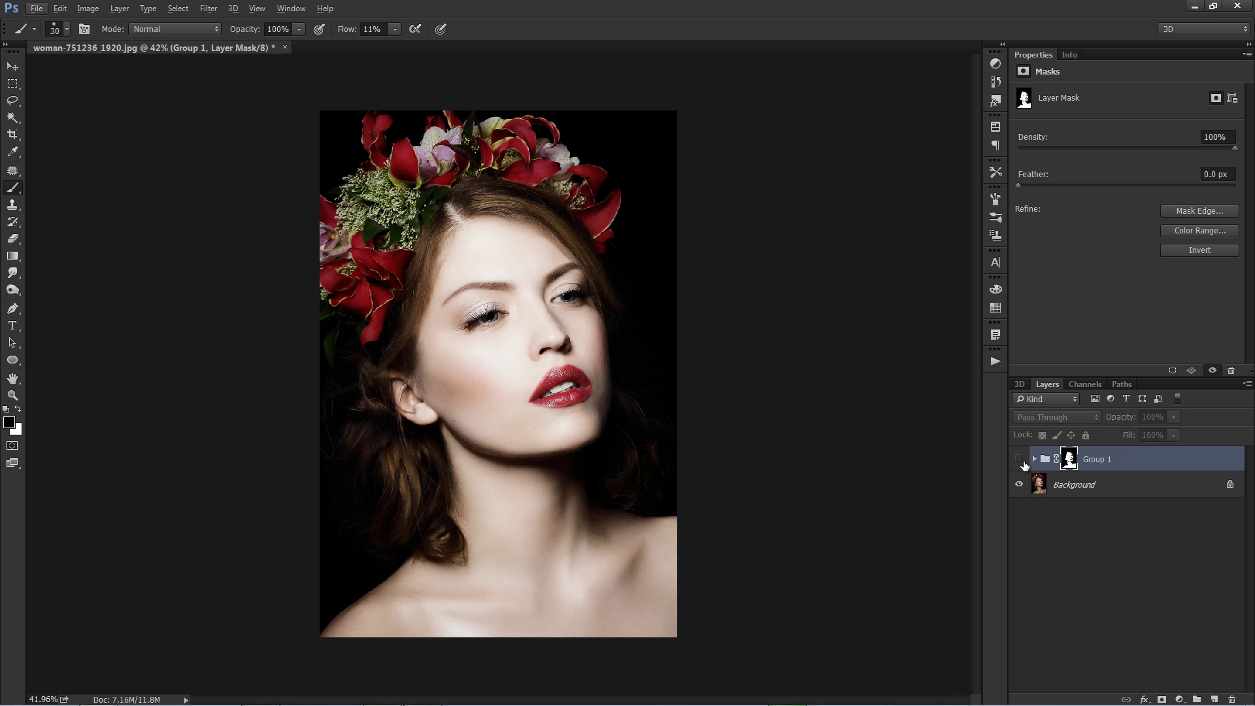
pyautogui.click(1021, 461)
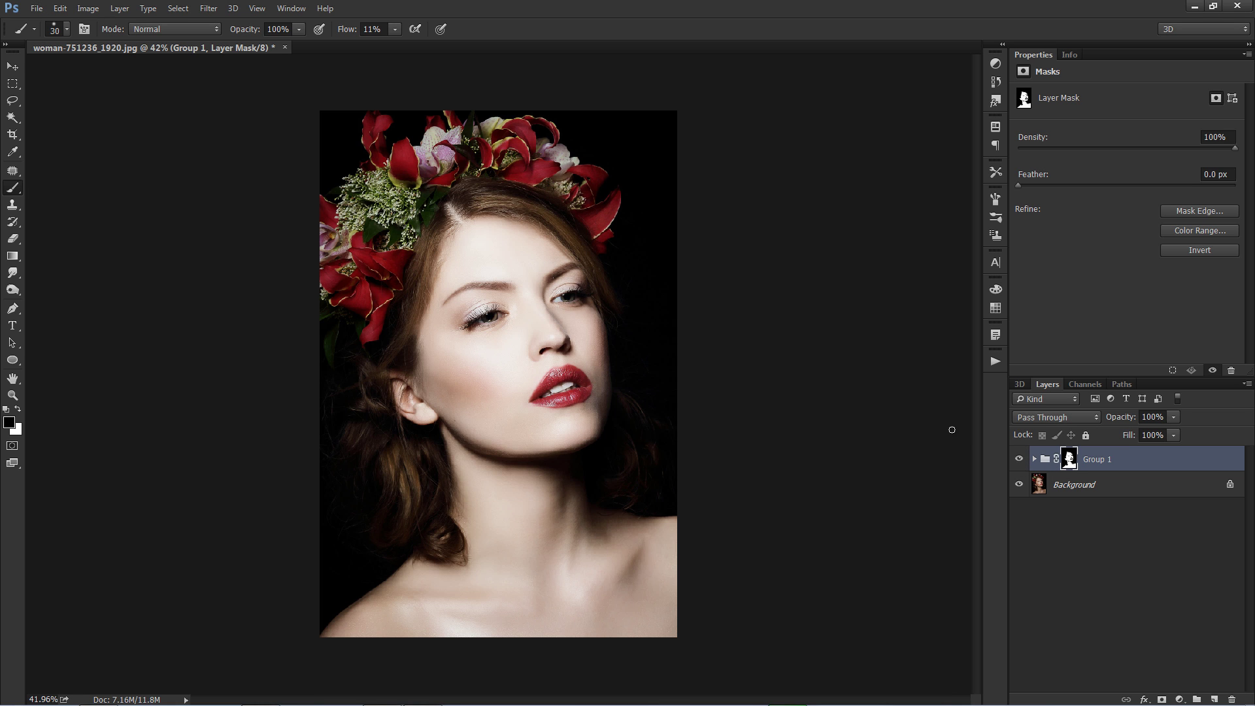
# - Display Group 1's mask alone and paint black over the gray hair and background areas with a brush enlarged to 100 px
pyautogui.keyDown('alt'); pyautogui.click(1069, 458); pyautogui.keyUp('alt')
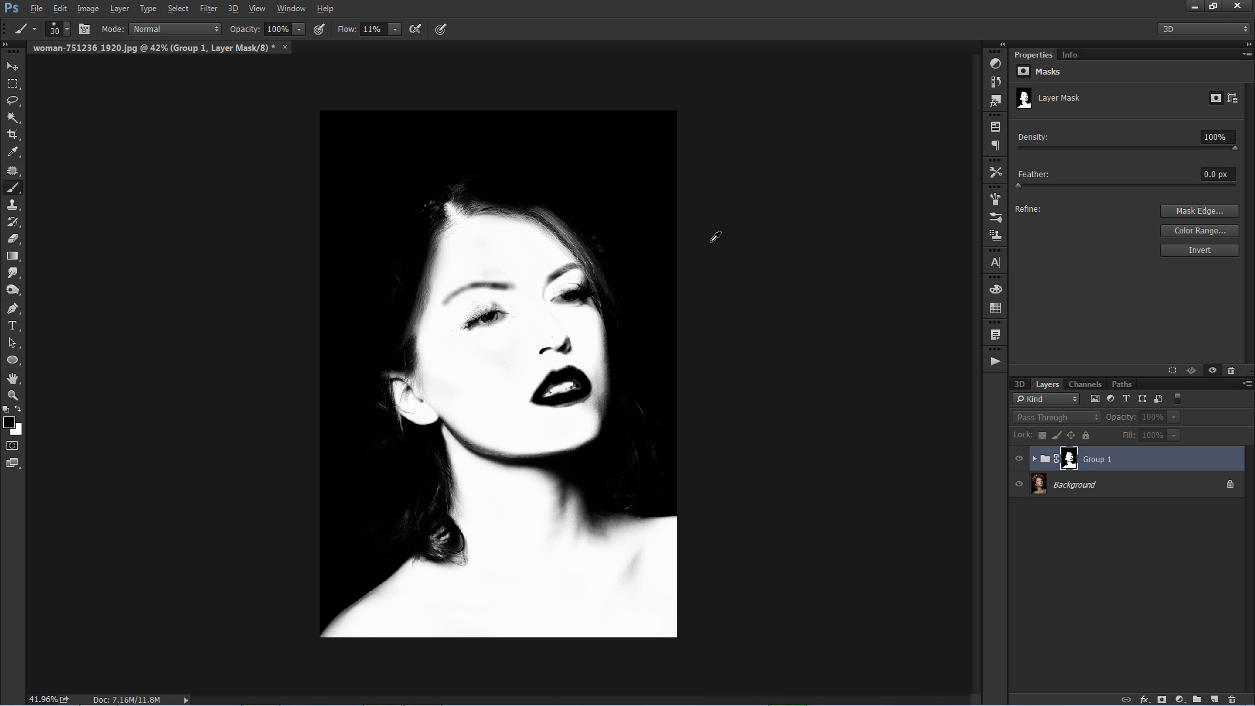
pyautogui.scroll(3, 715, 237)
pyautogui.scroll(2, 588, 274)
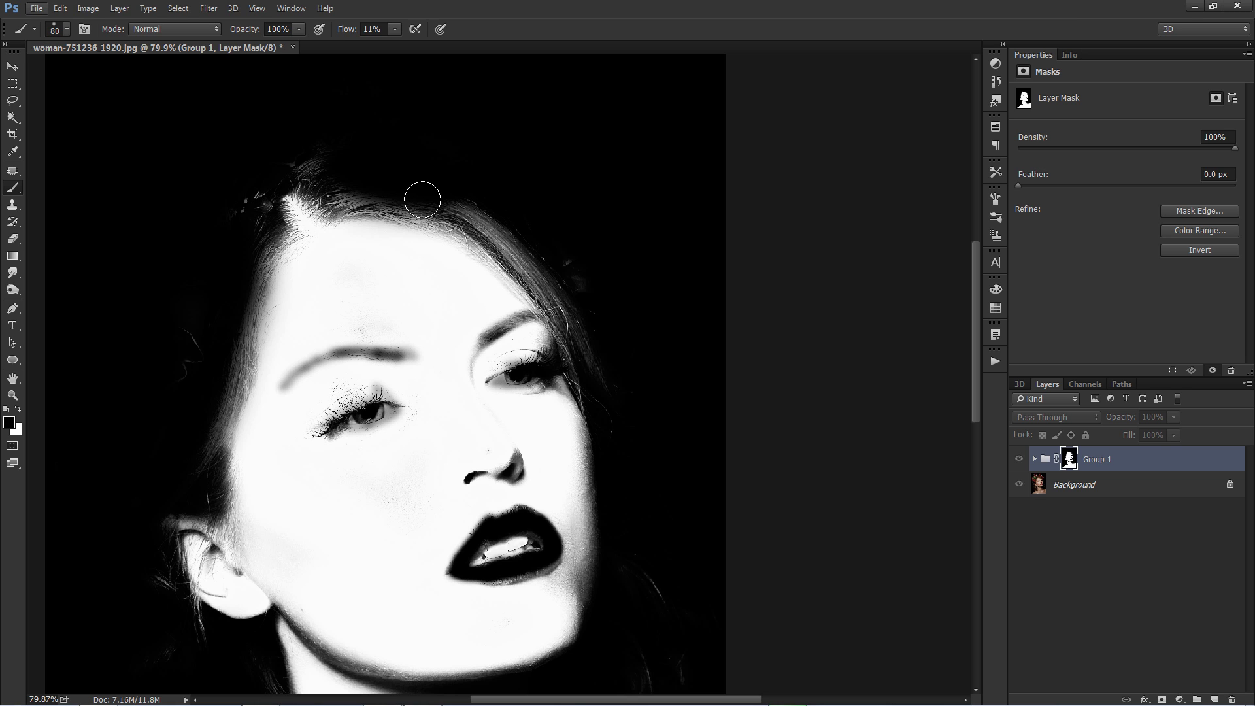
pyautogui.press(']')
pyautogui.press(']')
pyautogui.moveTo(484, 202)
pyautogui.mouseDown()
pyautogui.moveTo(558, 292)
pyautogui.moveTo(533, 239)
pyautogui.moveTo(564, 252)
pyautogui.moveTo(592, 299)
pyautogui.mouseUp()
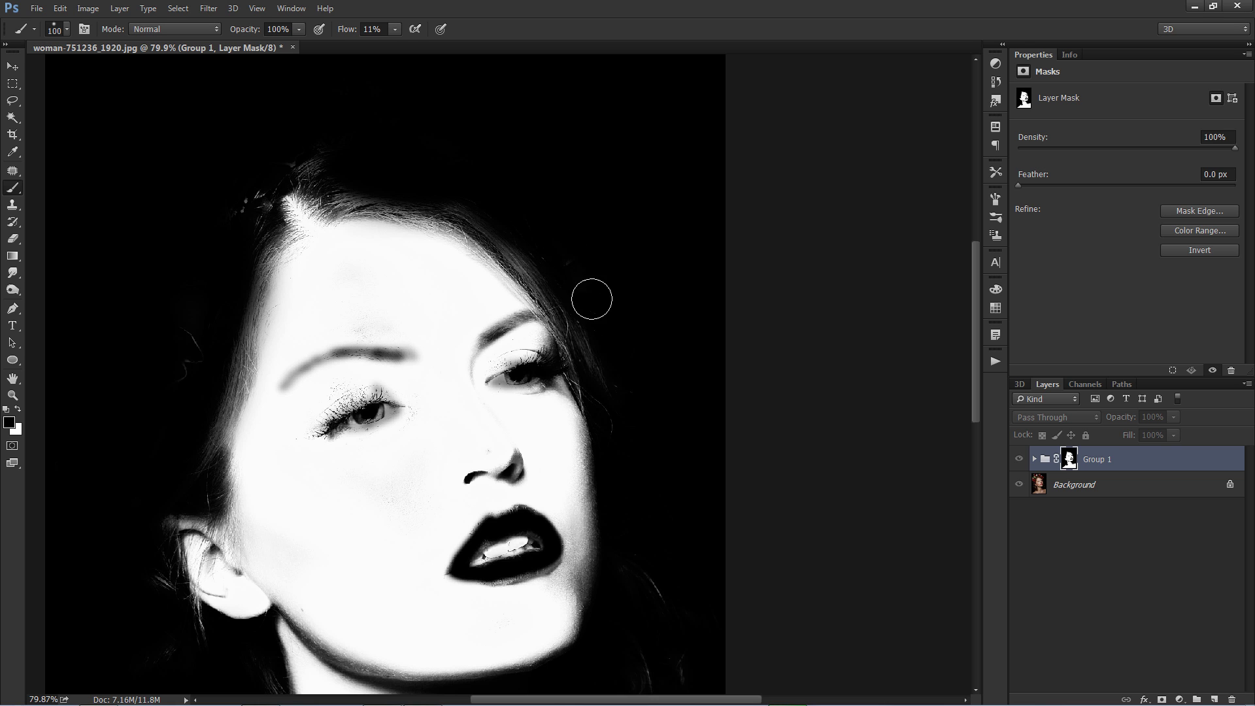
pyautogui.scroll(-1, 664, 589)
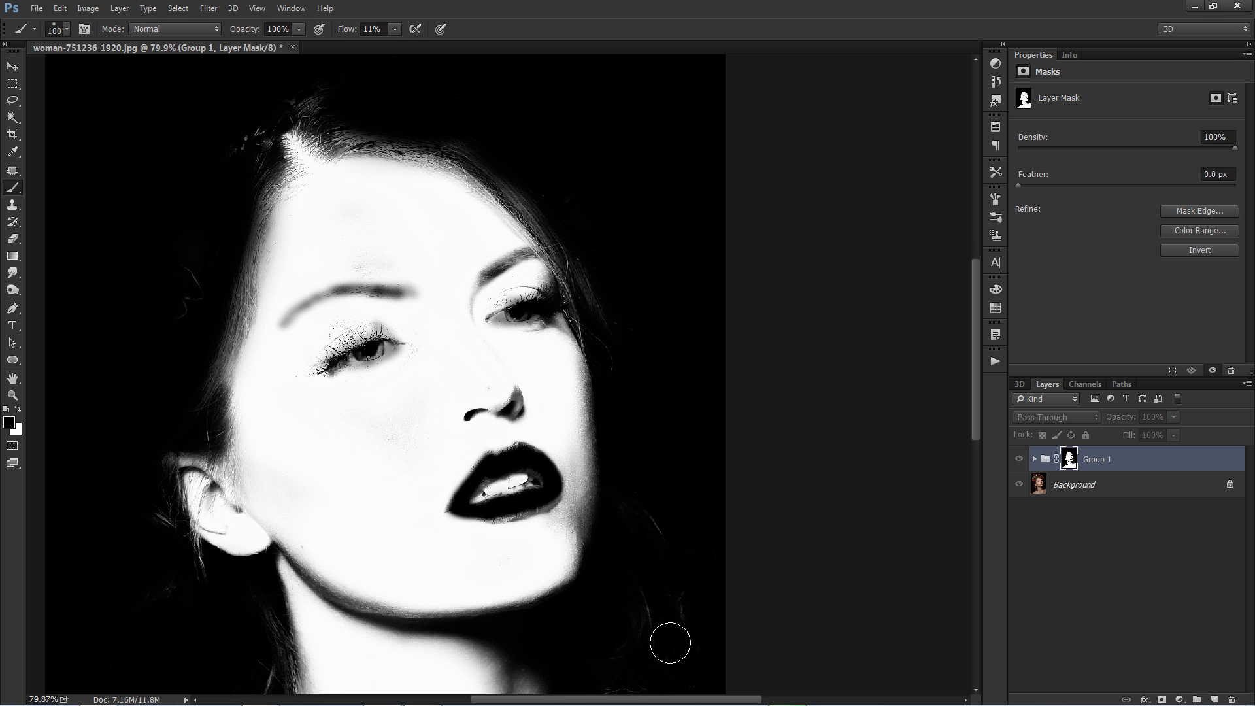
pyautogui.scroll(-1, 680, 539)
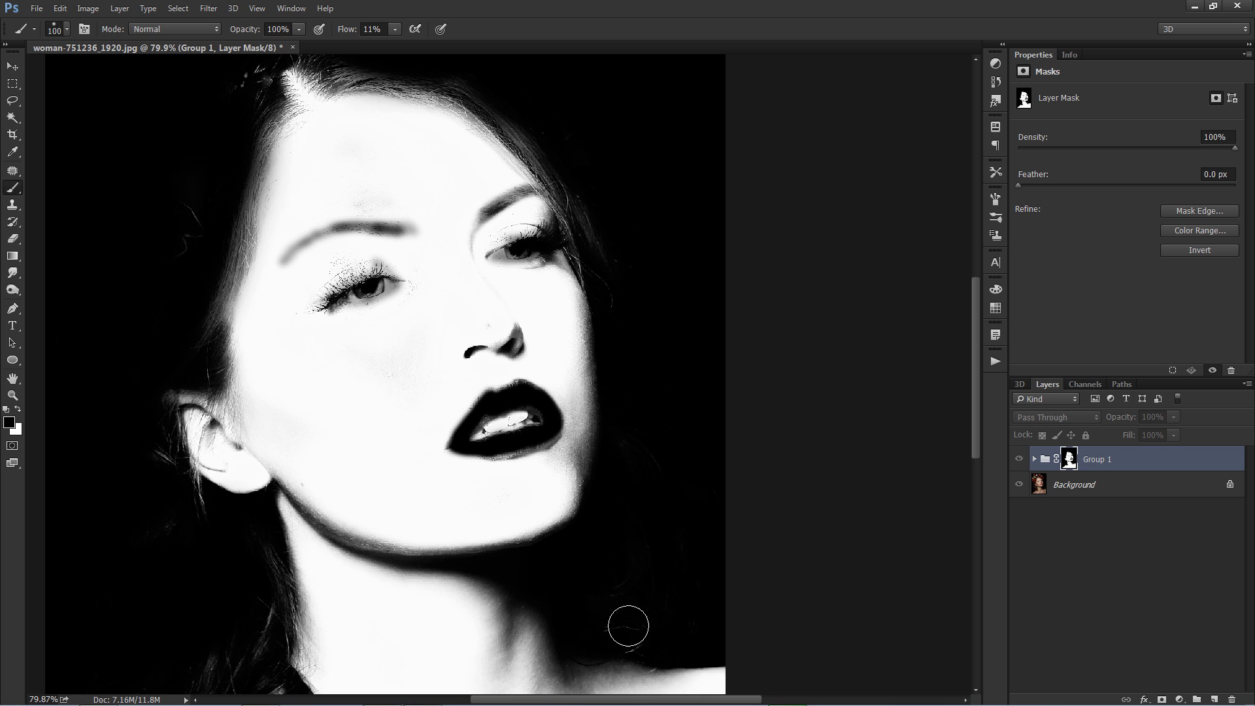
pyautogui.scroll(-1, 667, 588)
pyautogui.scroll(-1, 464, 572)
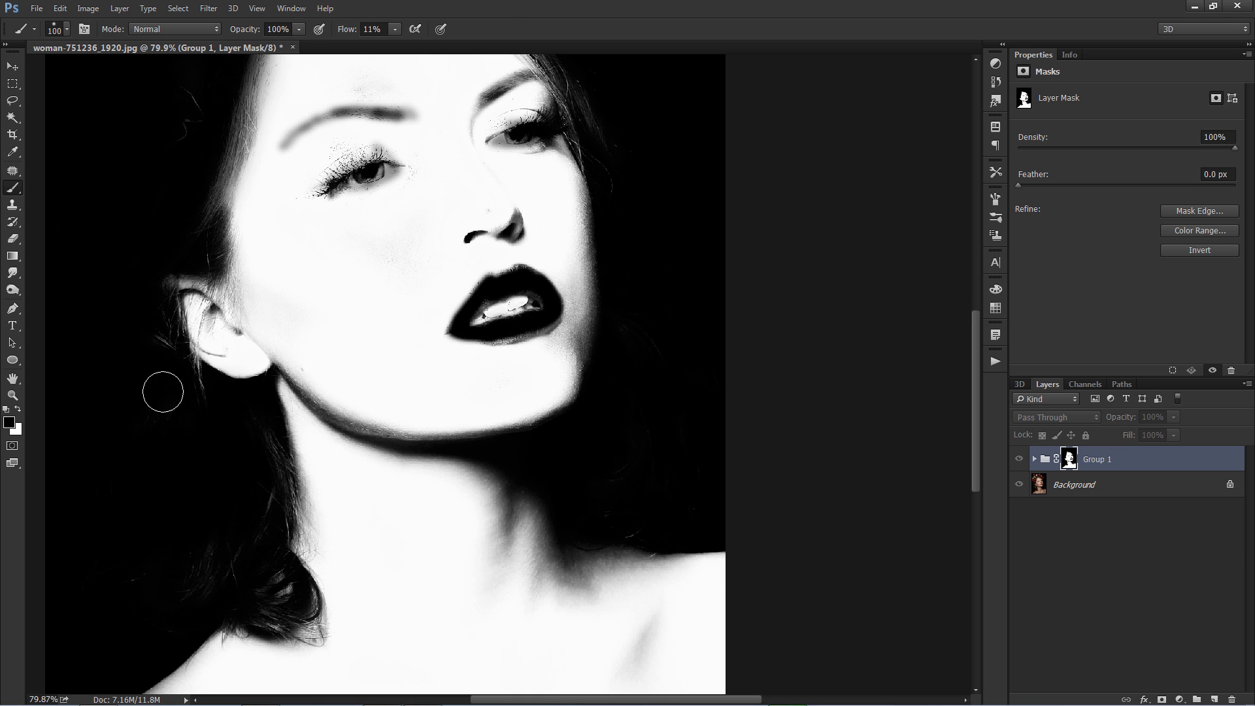
pyautogui.scroll(1, 162, 129)
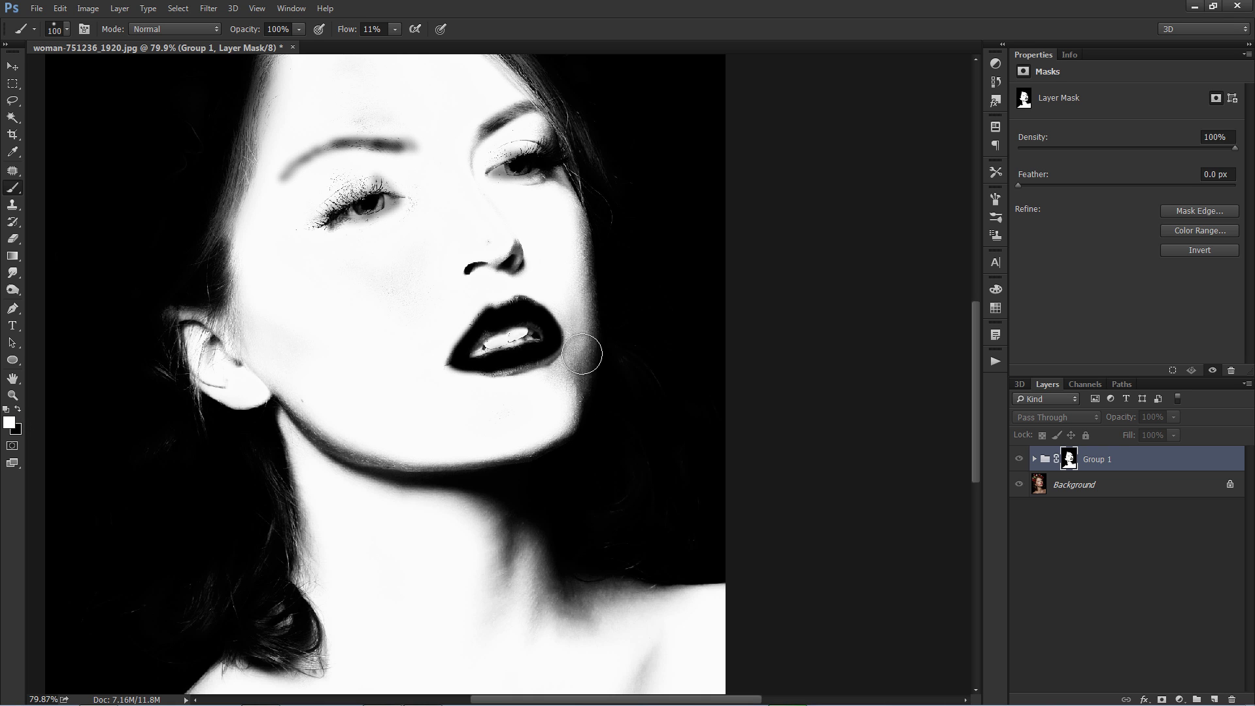
# - Paint white along the jaw edge beside the lips on Group 1's mask, reduce the brush to 60 px, and return to the normal image view
pyautogui.moveTo(588, 350)
pyautogui.mouseDown()
pyautogui.moveTo(573, 415)
pyautogui.moveTo(600, 376)
pyautogui.moveTo(580, 340)
pyautogui.moveTo(555, 403)
pyautogui.moveTo(578, 328)
pyautogui.moveTo(563, 409)
pyautogui.moveTo(575, 374)
pyautogui.moveTo(569, 398)
pyautogui.mouseUp()
pyautogui.press('[')
pyautogui.press('[')
pyautogui.press('[')
pyautogui.press('[')
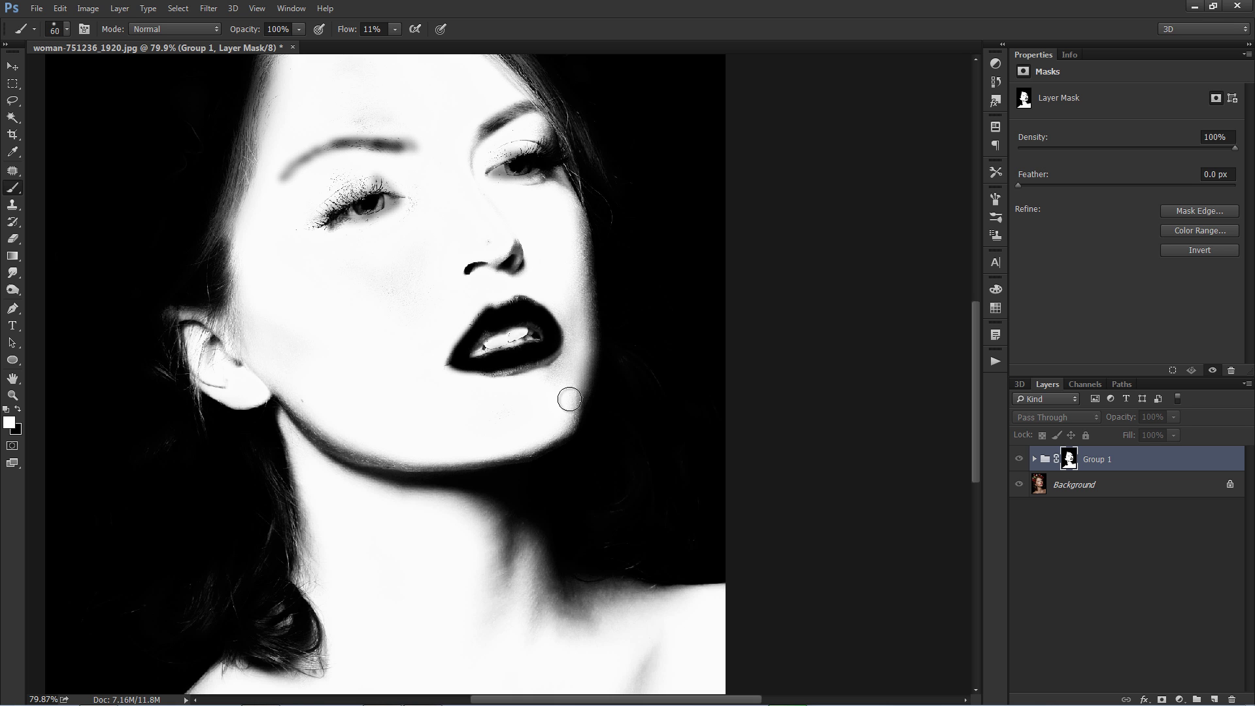
pyautogui.keyDown('alt'); pyautogui.click(1070, 459); pyautogui.keyUp('alt')
# - Compare the whole portrait with and without Group 1, and lower the group's opacity to 75%
pyautogui.scroll(-3, 602, 258)
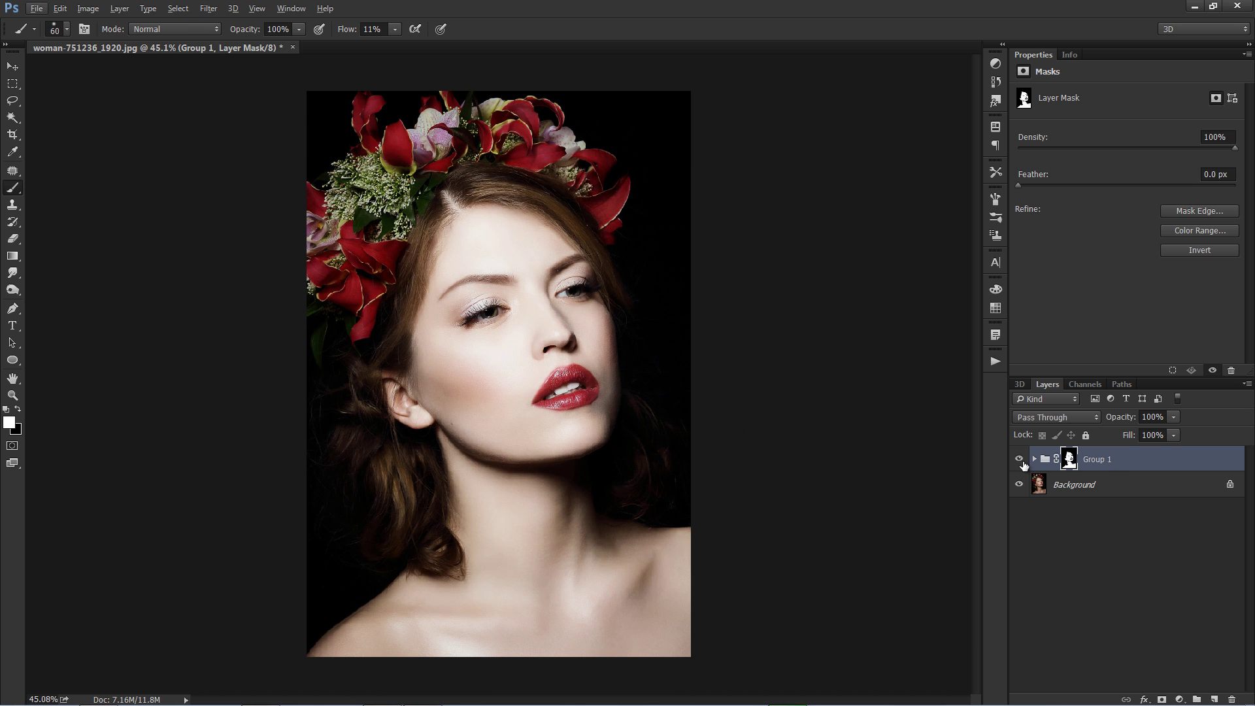
pyautogui.keyDown('alt'); pyautogui.click(1020, 485); pyautogui.keyUp('alt')
pyautogui.keyDown('alt'); pyautogui.click(1020, 485); pyautogui.keyUp('alt')
pyautogui.keyDown('alt'); pyautogui.click(1018, 485); pyautogui.keyUp('alt')
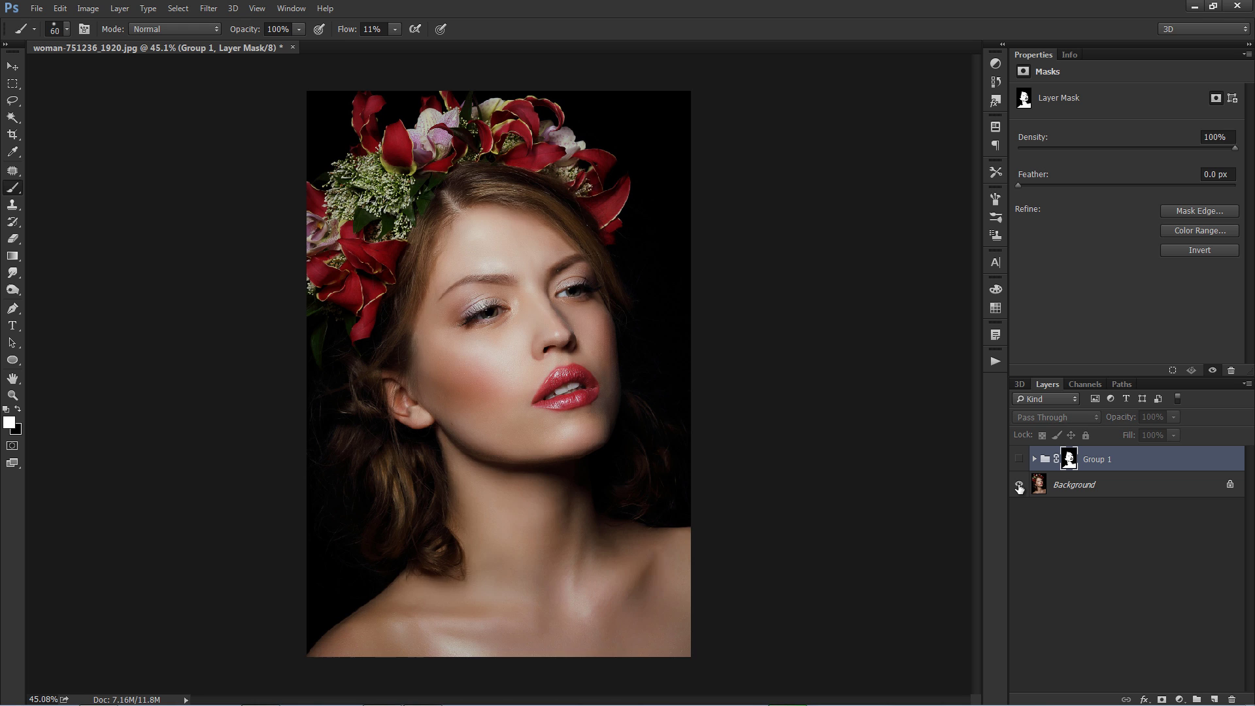
pyautogui.keyDown('alt'); pyautogui.click(1018, 486); pyautogui.keyUp('alt')
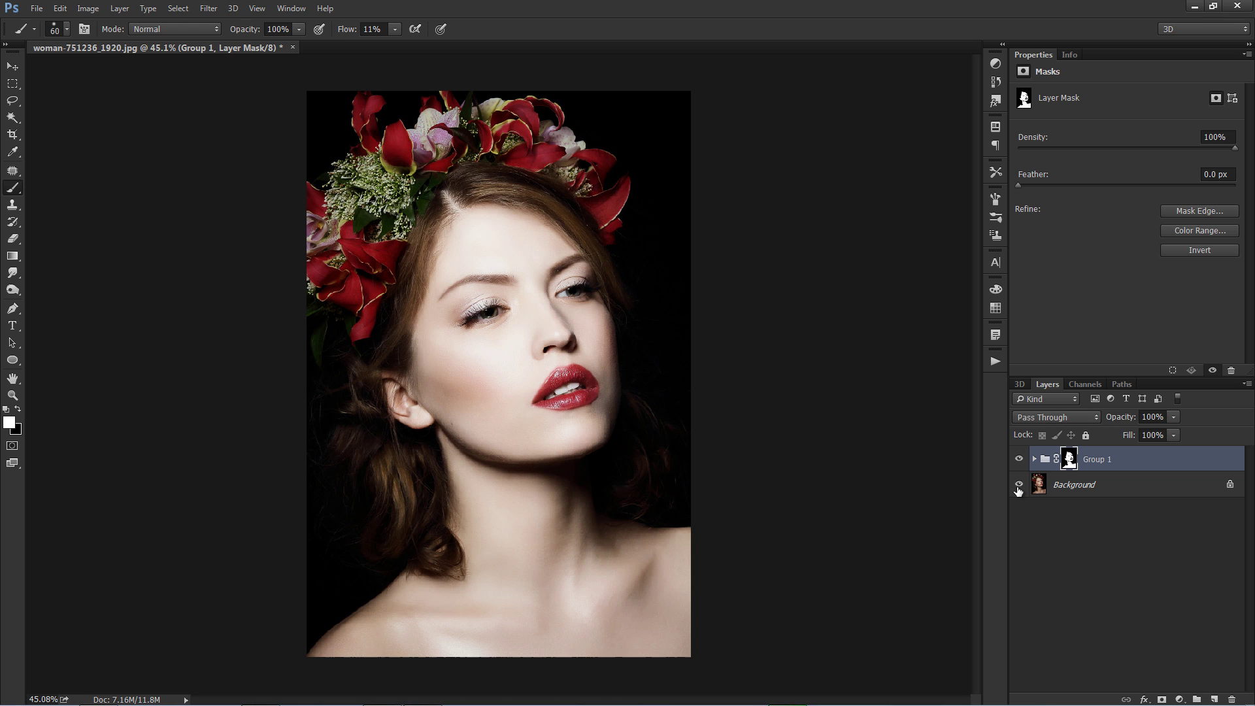
pyautogui.click(1103, 461)
pyautogui.moveTo(1122, 423); pyautogui.dragTo(1109, 423)
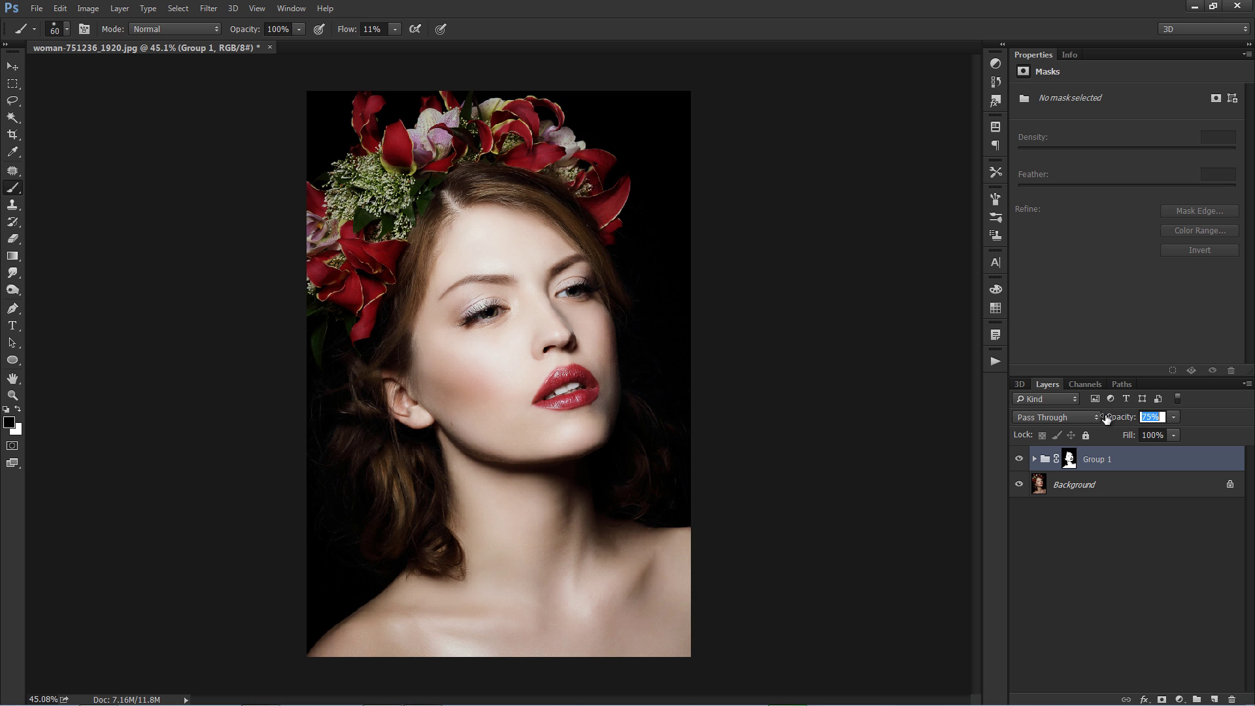
pyautogui.click(1079, 526)
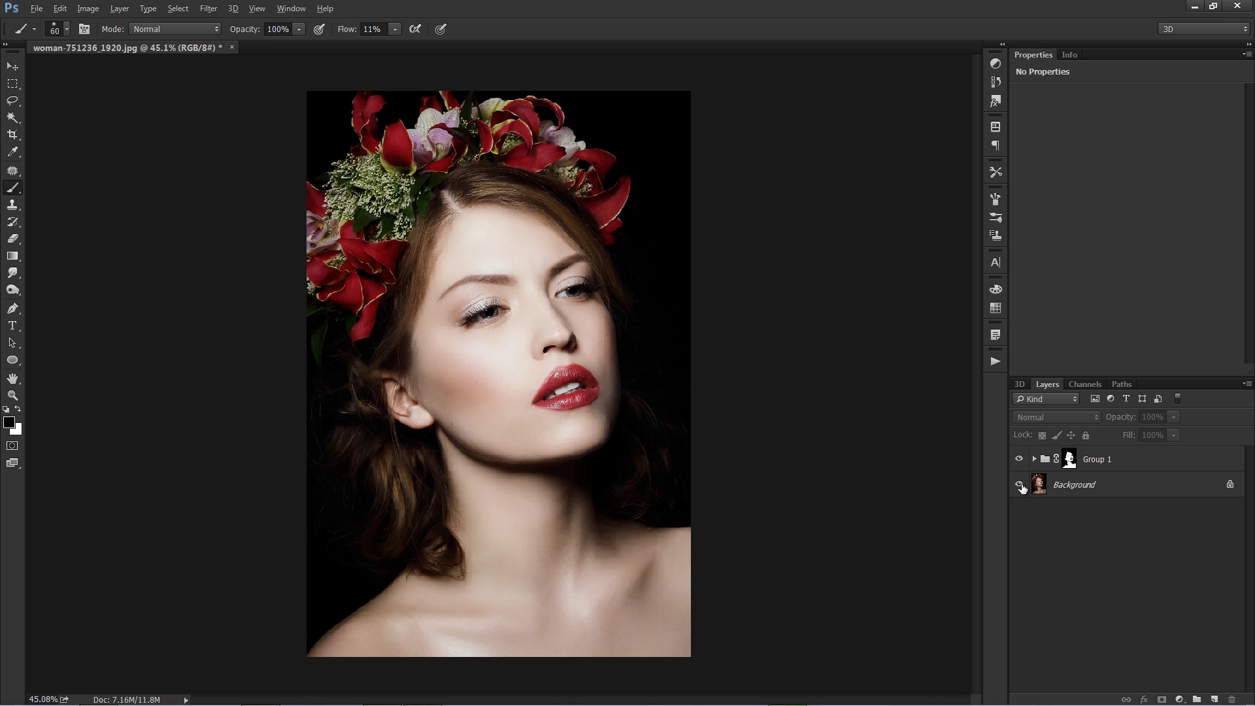
# - Switch repeatedly between the original Background alone and the full composite to compare the skin before and after
pyautogui.keyDown('alt'); pyautogui.click(1020, 484); pyautogui.keyUp('alt')
pyautogui.keyDown('alt'); pyautogui.click(1020, 484); pyautogui.keyUp('alt')
pyautogui.keyDown('alt'); pyautogui.click(1019, 485); pyautogui.keyUp('alt')
pyautogui.keyDown('alt'); pyautogui.click(1020, 484); pyautogui.keyUp('alt')
pyautogui.keyDown('alt'); pyautogui.click(1019, 484); pyautogui.keyUp('alt')
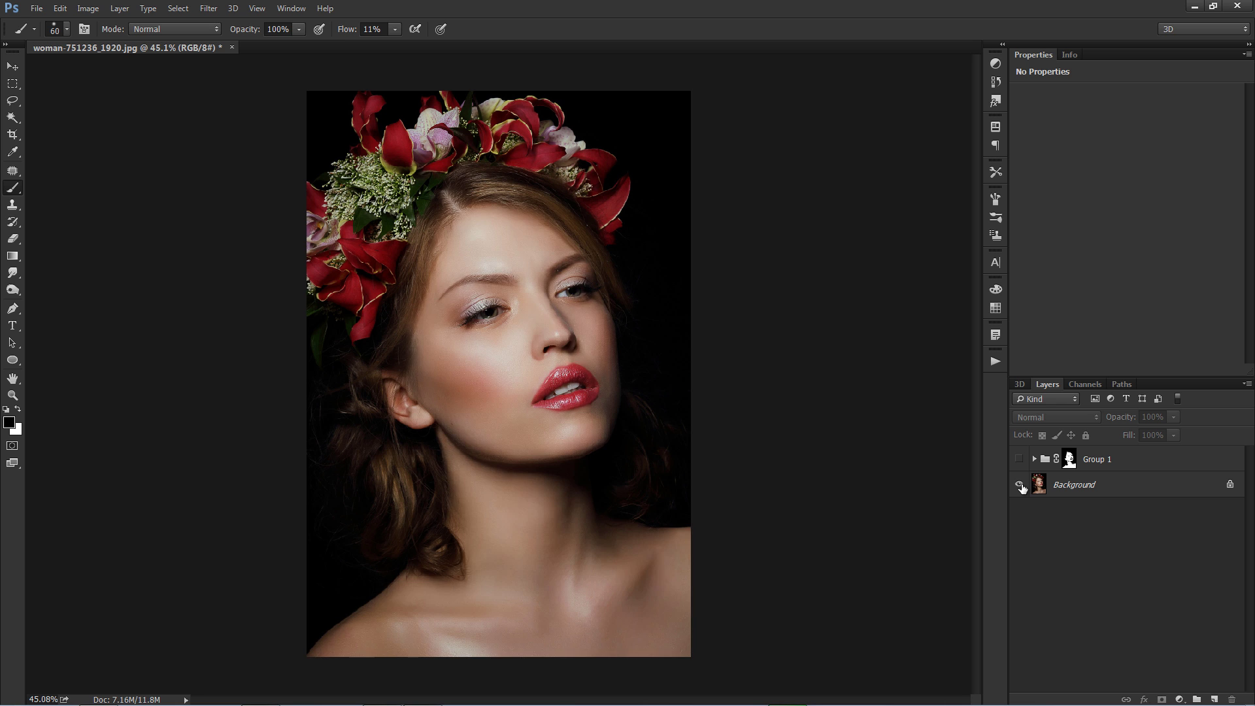
pyautogui.keyDown('alt'); pyautogui.click(1019, 485); pyautogui.keyUp('alt')
pyautogui.keyDown('alt'); pyautogui.click(1019, 484); pyautogui.keyUp('alt')
pyautogui.keyDown('alt'); pyautogui.click(1019, 484); pyautogui.keyUp('alt')
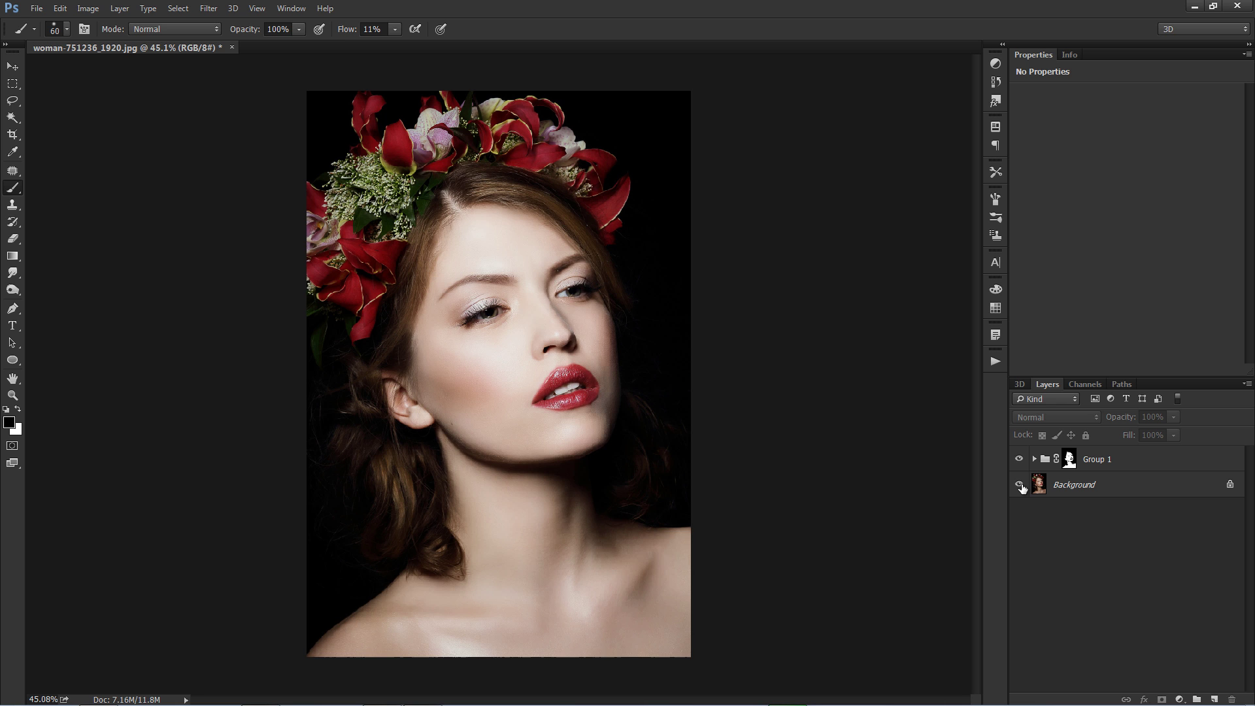
# - Examine the retouched face, flowers and shoulders close up and at full view, toggling Group 1's visibility once
pyautogui.scroll(4, 588, 392)
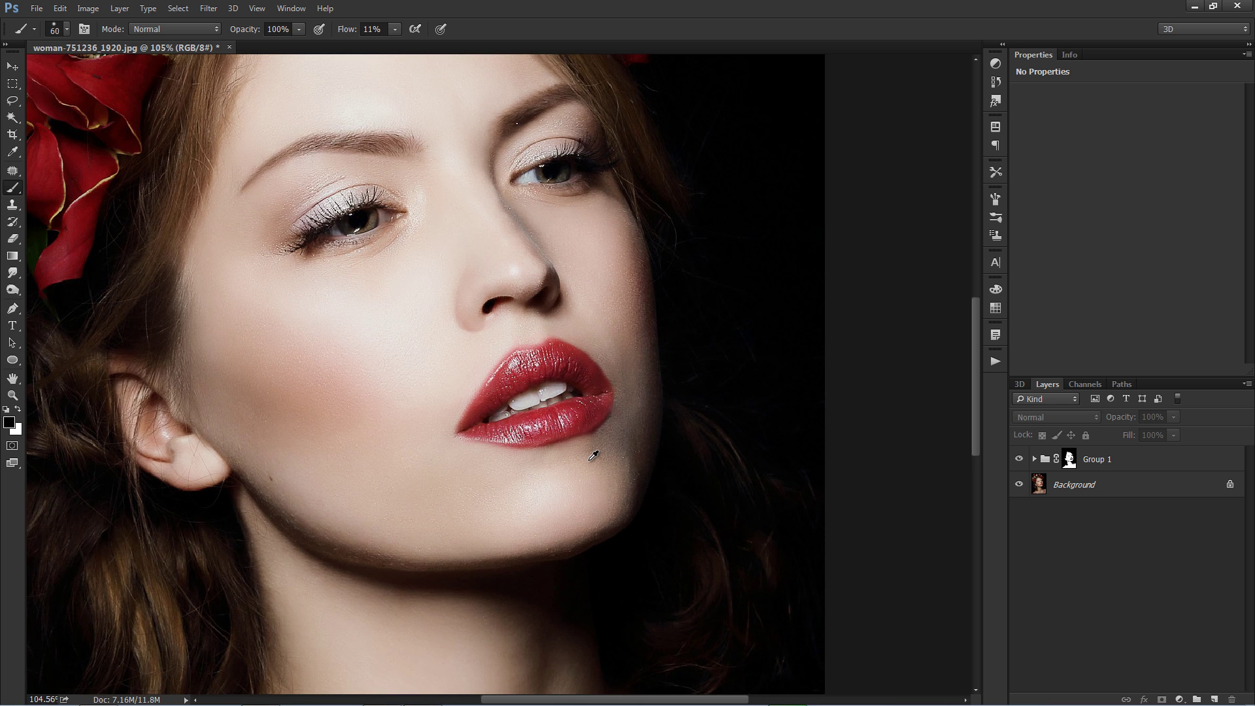
pyautogui.scroll(-4, 593, 456)
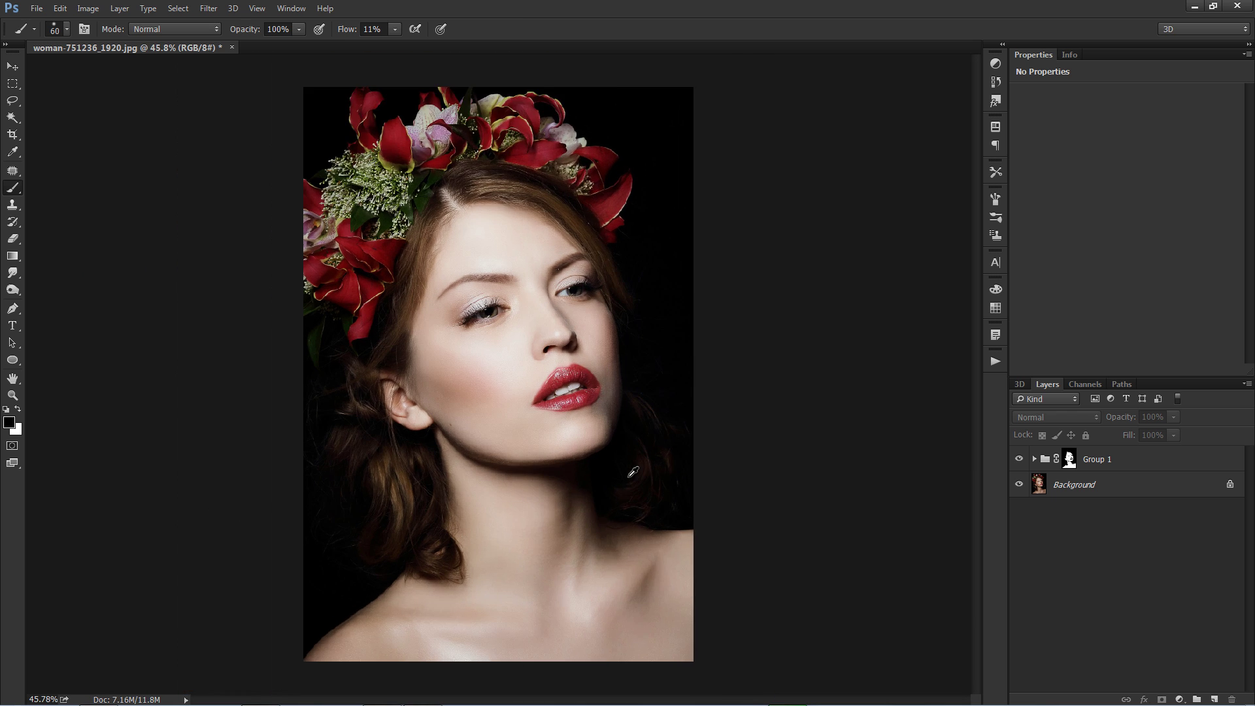
pyautogui.scroll(2, 632, 471)
pyautogui.scroll(-3, 627, 476)
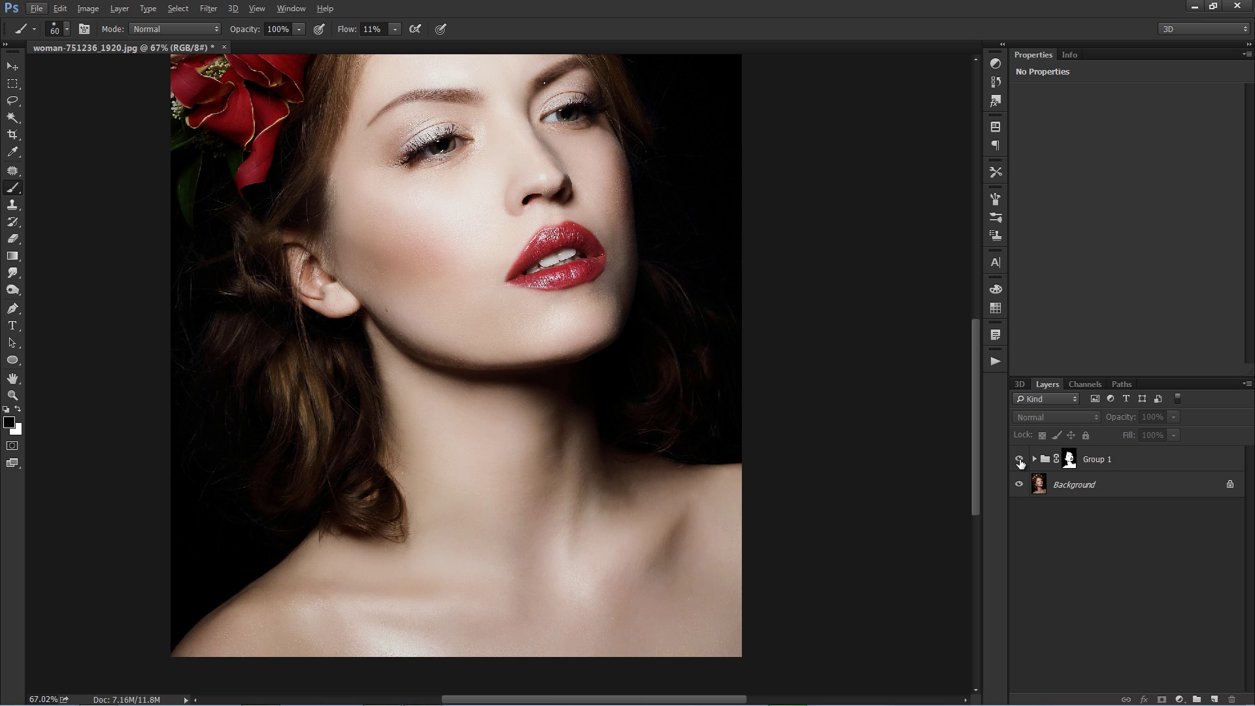
pyautogui.click(1018, 459)
pyautogui.click(1018, 459)
pyautogui.scroll(1, 914, 450)
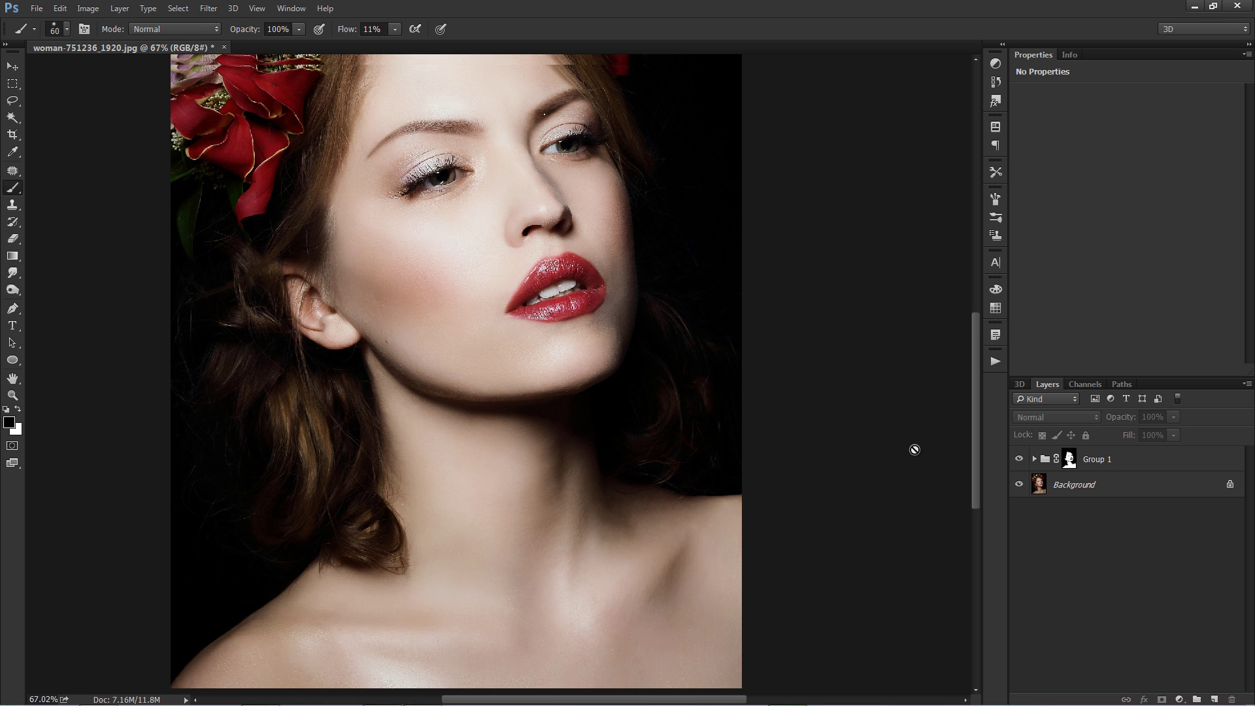
pyautogui.scroll(8, 914, 450)
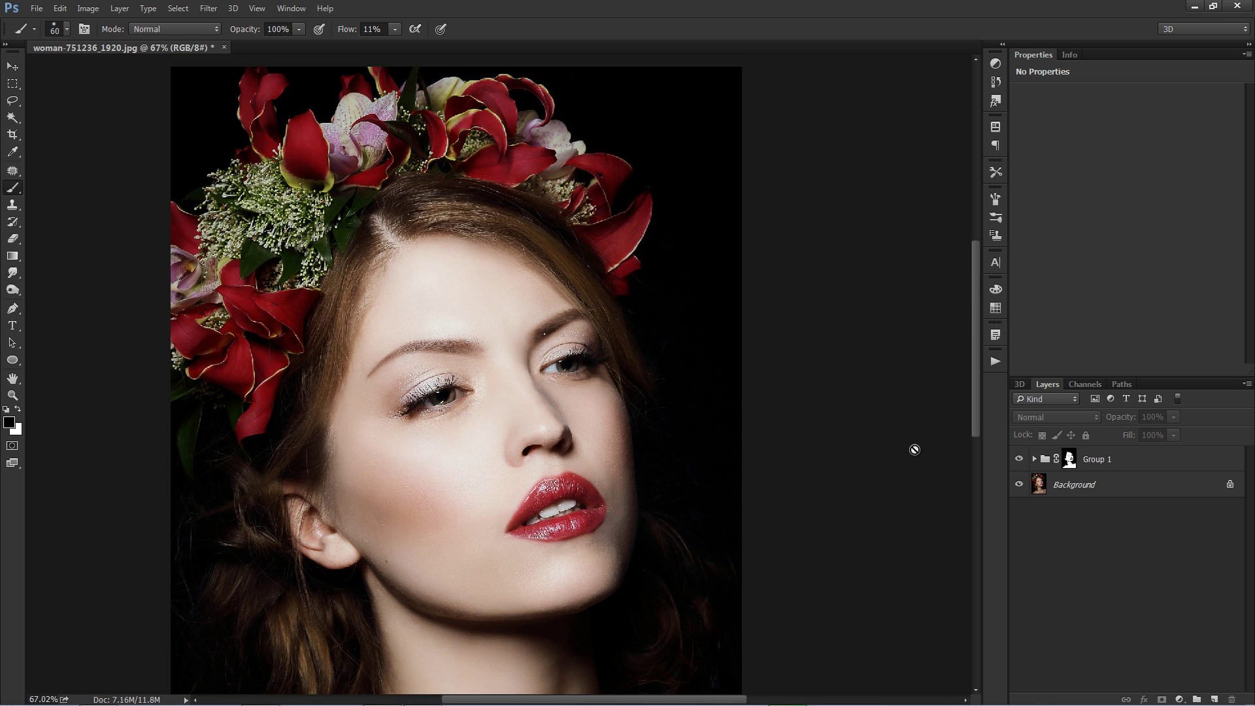
pyautogui.scroll(-4, 914, 450)
pyautogui.scroll(3, 916, 440)
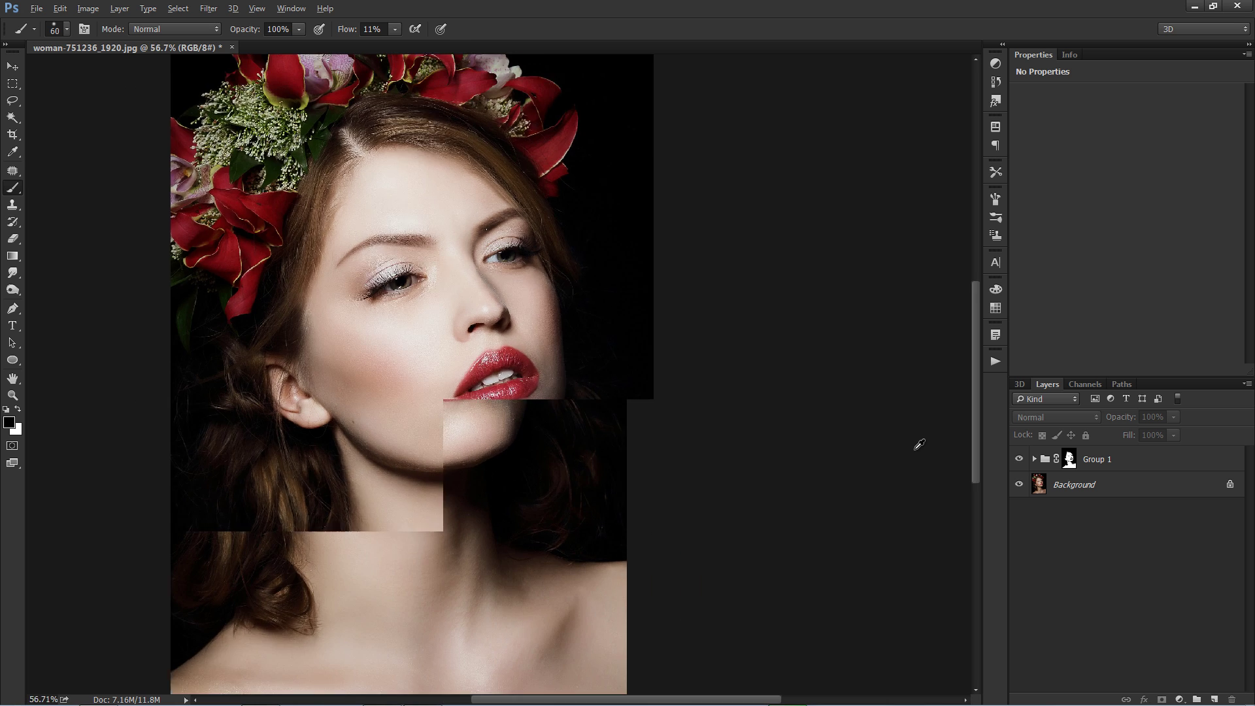
pyautogui.scroll(-2, 919, 444)
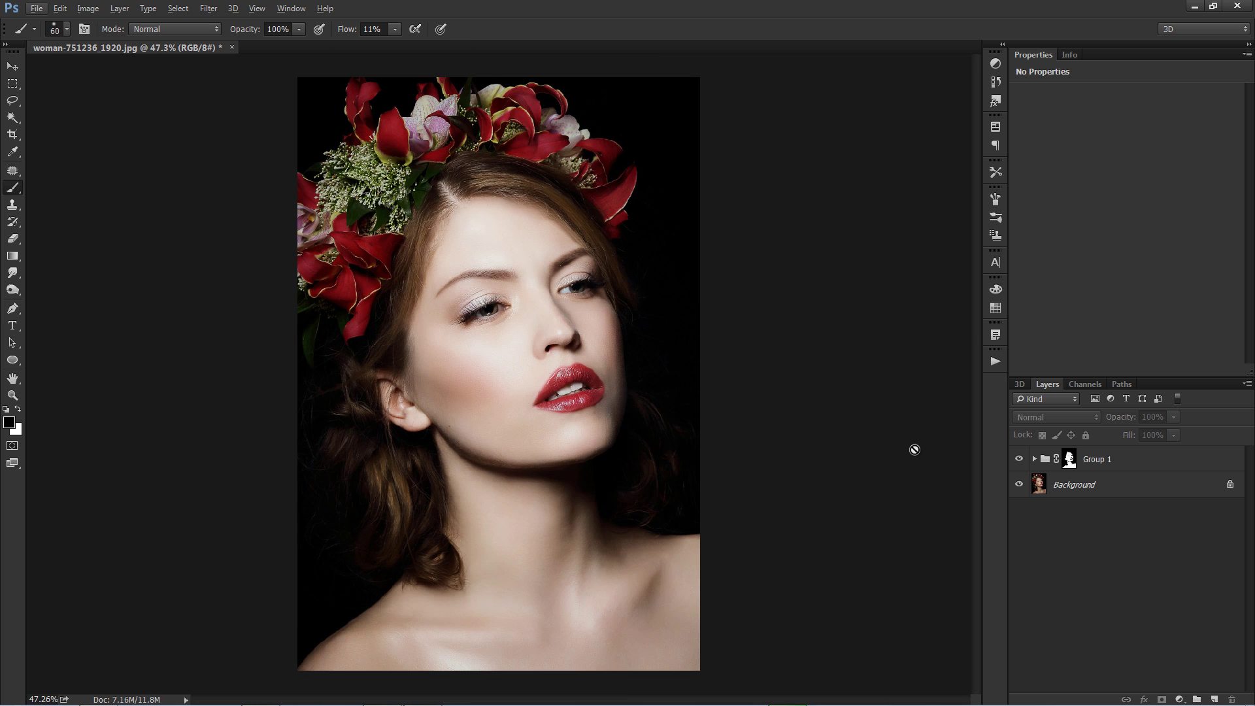